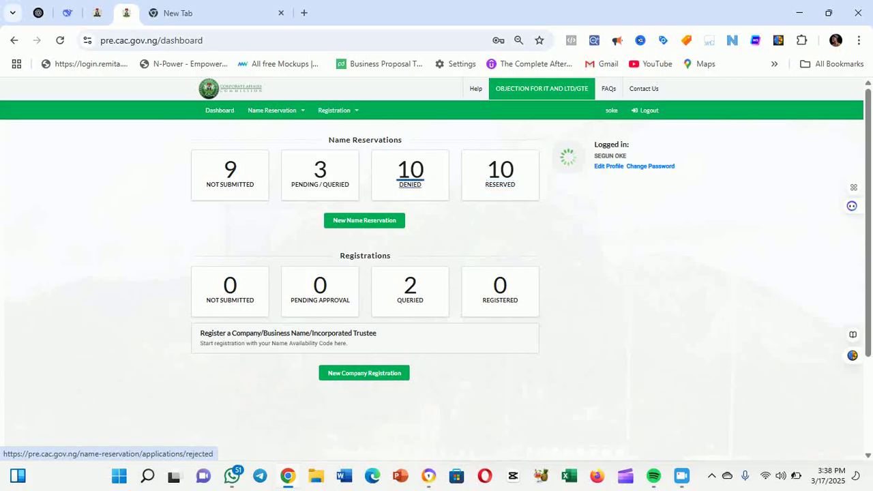
- Open the denied reservations and copy the name SOCIETY FOR SUSTAINABLE BUILDING INNOVATIONS DEVELOPERS into the open ChatGPT conversation's prompt
{"action": "left_click", "coordinate": [410, 174]}
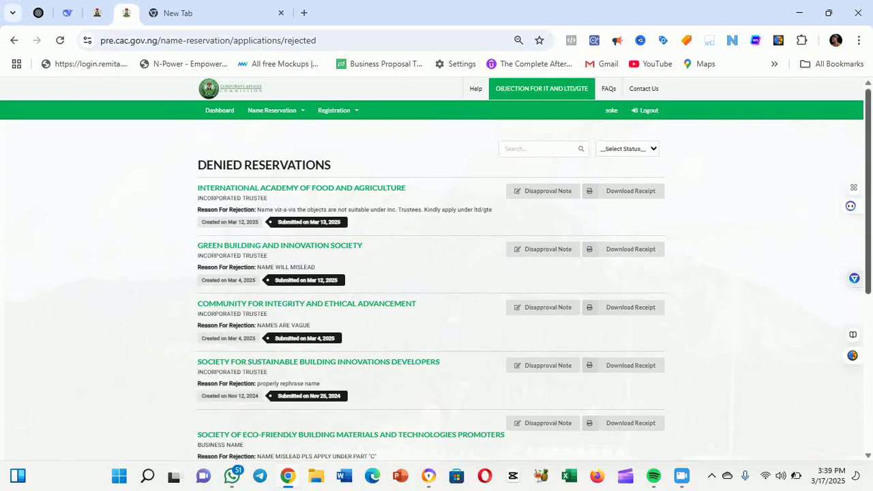
{"action": "scroll", "coordinate": [437, 273], "scroll_direction": "down", "scroll_amount": 2}
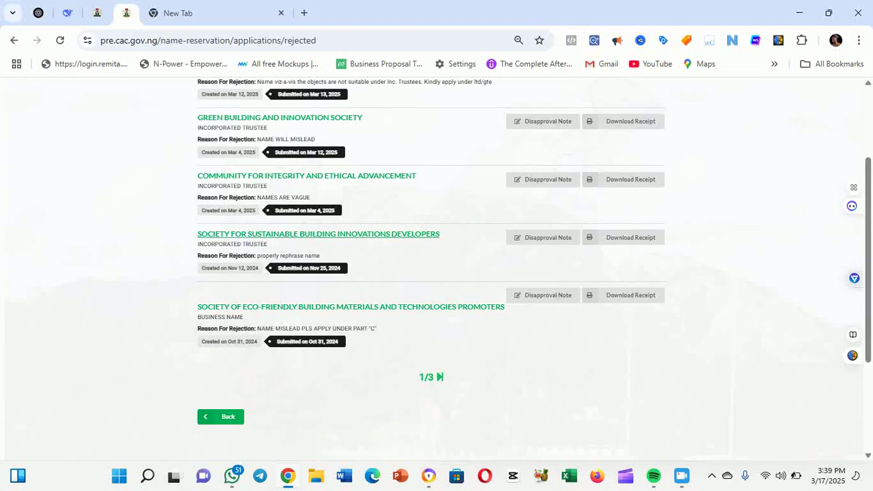
{"action": "left_click_drag", "start_coordinate": [198, 234], "coordinate": [443, 235]}
{"action": "key", "text": "ctrl+c"}
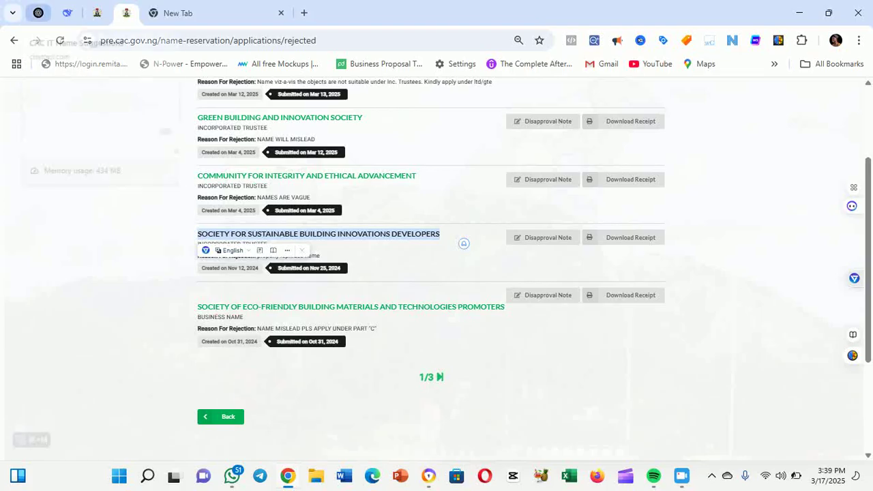
{"action": "left_click", "coordinate": [39, 13]}
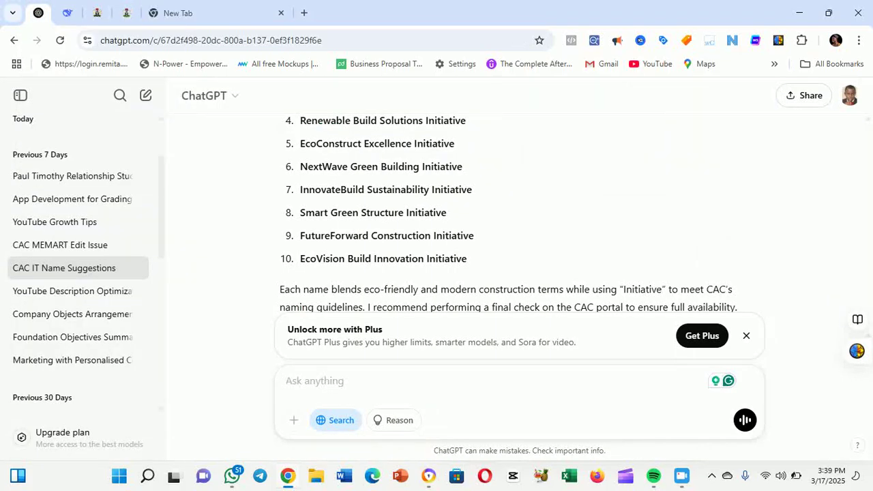
{"action": "key", "text": "ctrl+v"}
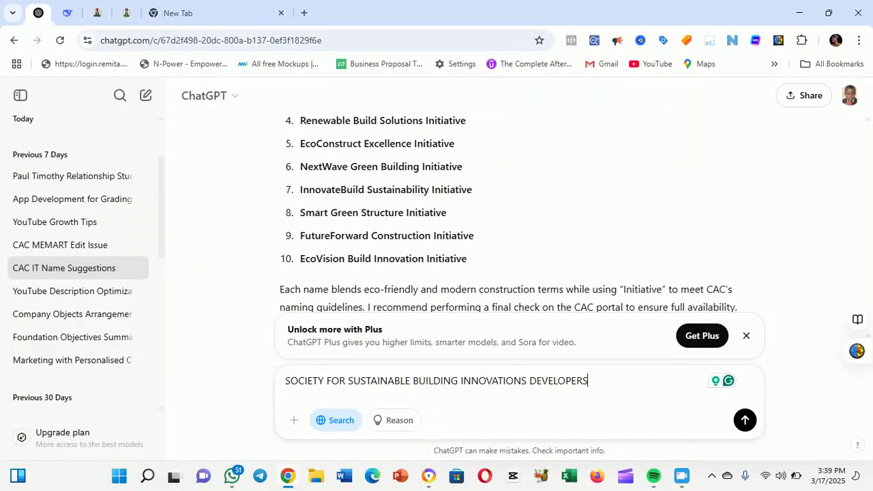
{"action": "key", "text": "alt+Tab"}
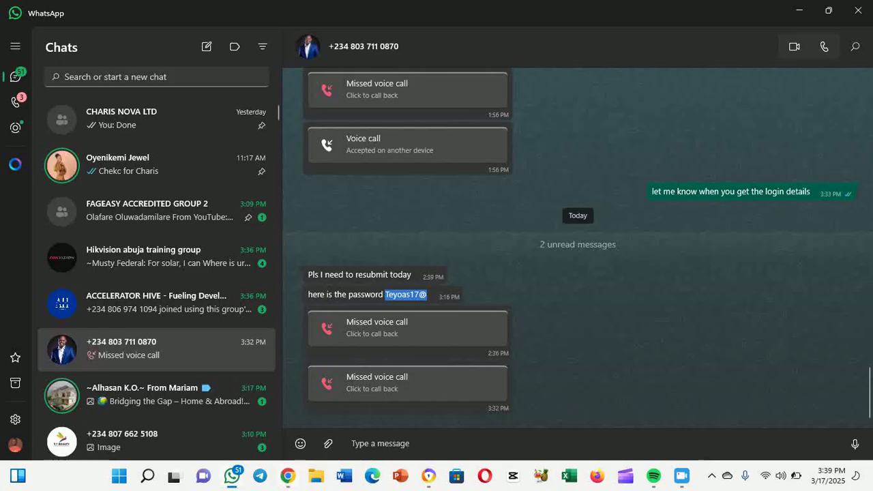
{"action": "left_click", "coordinate": [288, 476]}
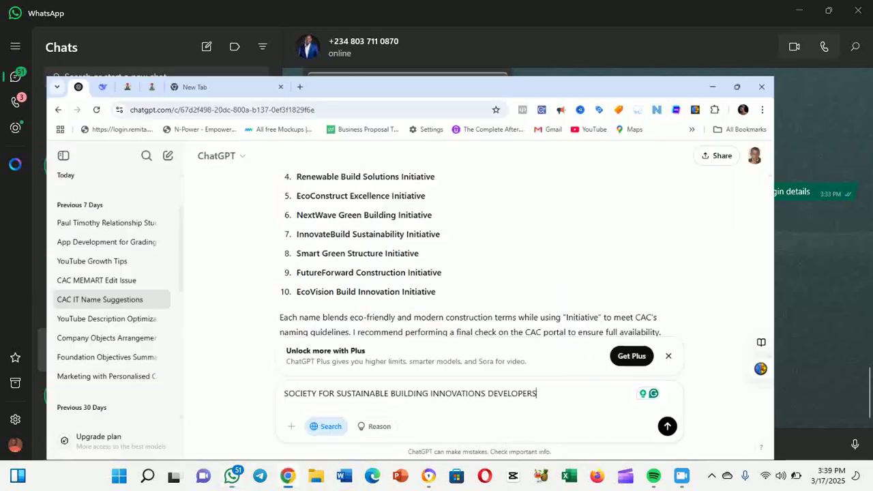
{"action": "key", "text": "alt+Tab"}
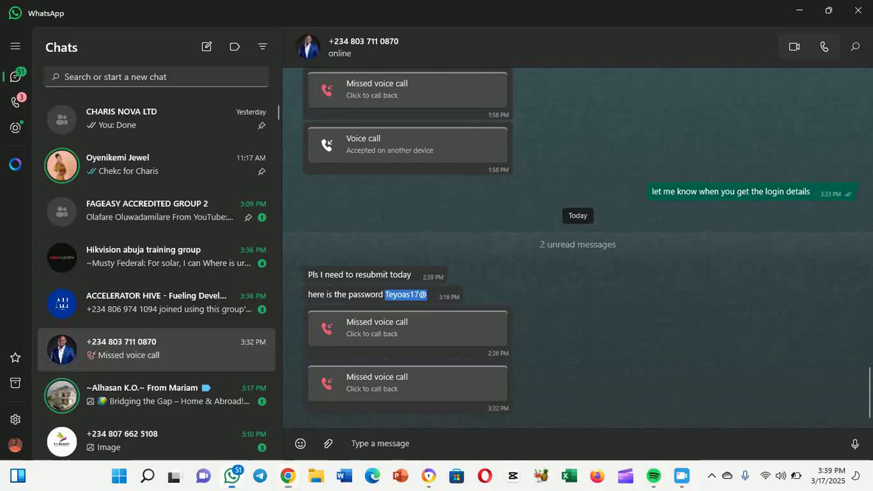
{"action": "key", "text": "alt+Tab"}
- Add the rejection reason "properly rephrase name" from the CAC portal two lines below the name in the ChatGPT prompt, and submit it
{"action": "key", "text": "ctrl+Tab"}
{"action": "key", "text": "ctrl+Tab"}
{"action": "key", "text": "ctrl+Tab"}
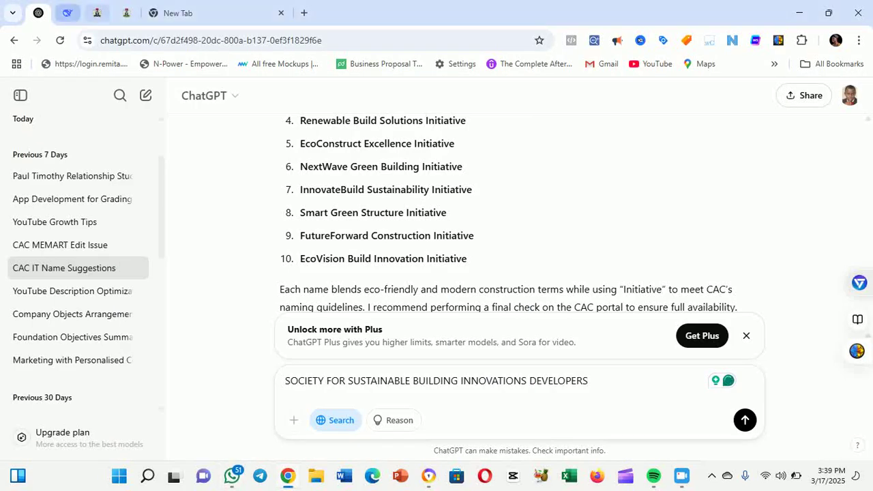
{"action": "left_click", "coordinate": [464, 244]}
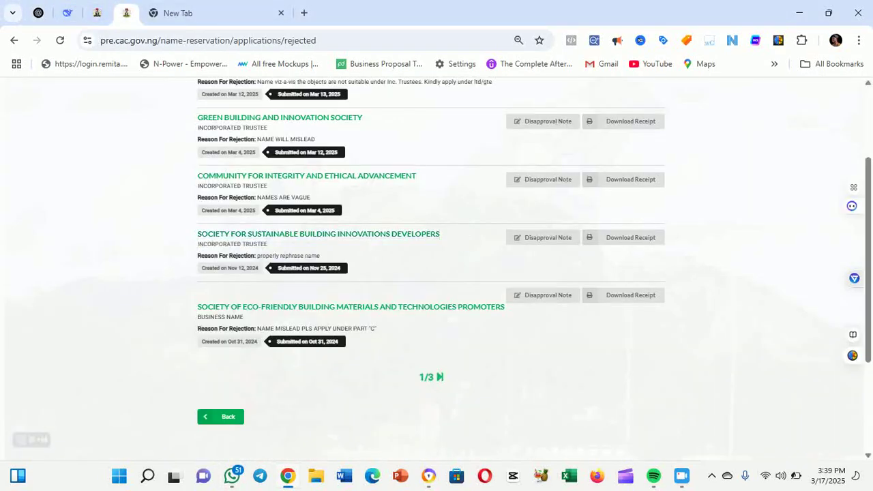
{"action": "left_click_drag", "start_coordinate": [321, 255], "coordinate": [257, 256]}
{"action": "key", "text": "ctrl+c"}
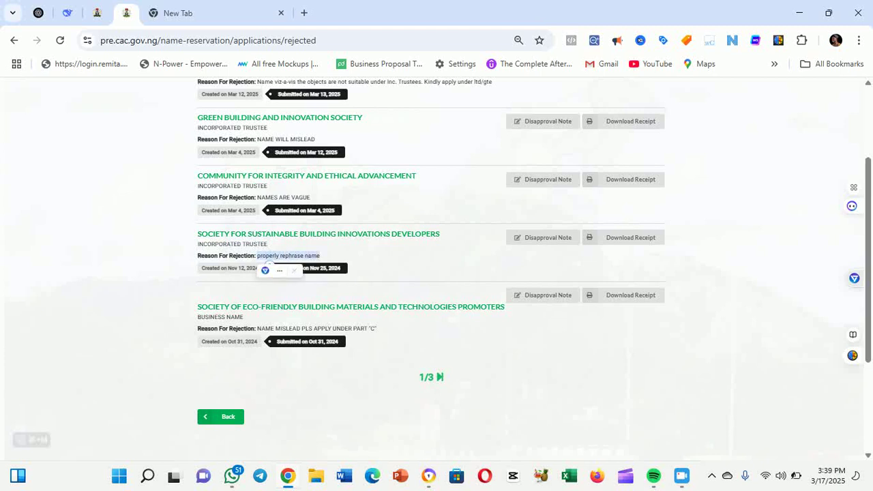
{"action": "left_click", "coordinate": [38, 12]}
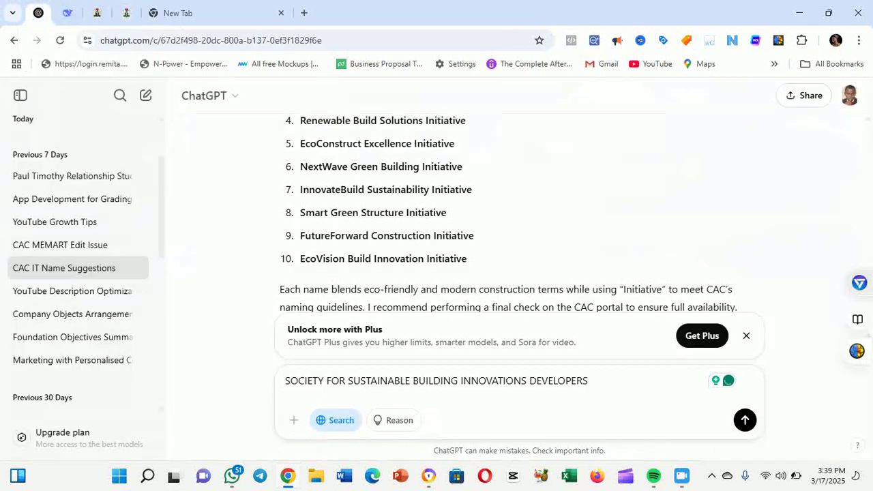
{"action": "key", "text": "shift+Return"}
{"action": "key", "text": "shift+Return"}
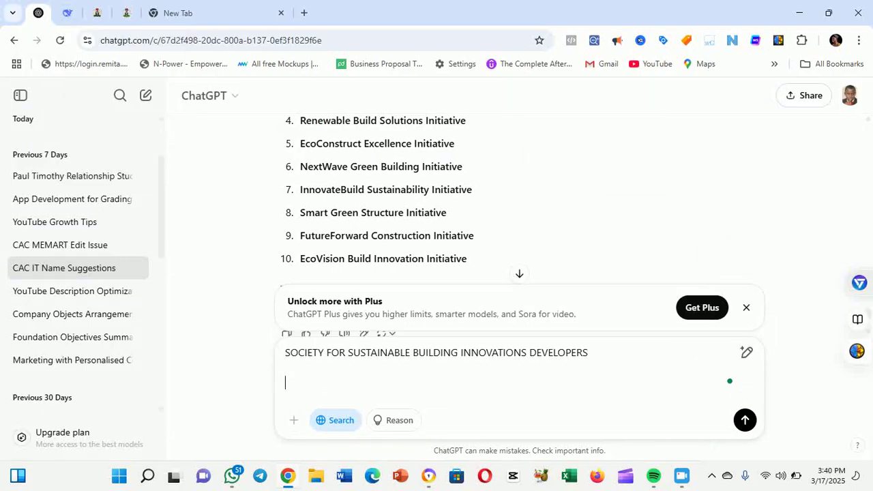
{"action": "key", "text": "ctrl+v"}
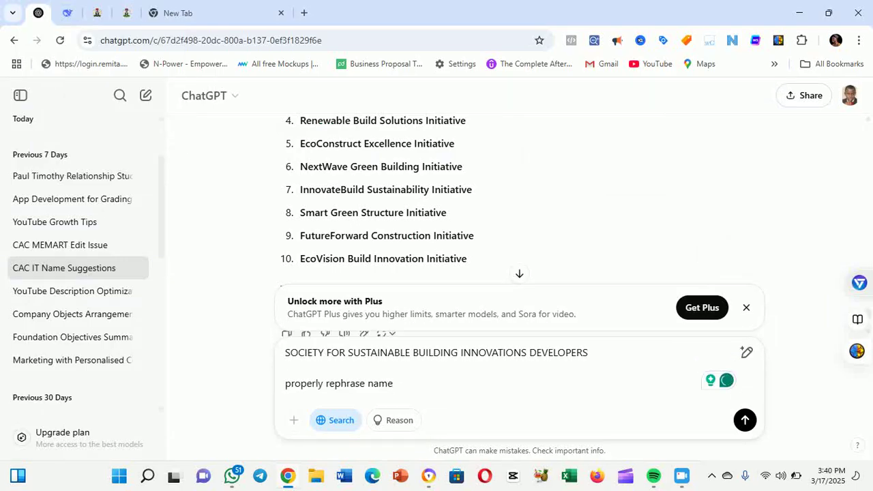
{"action": "key", "text": "Return"}
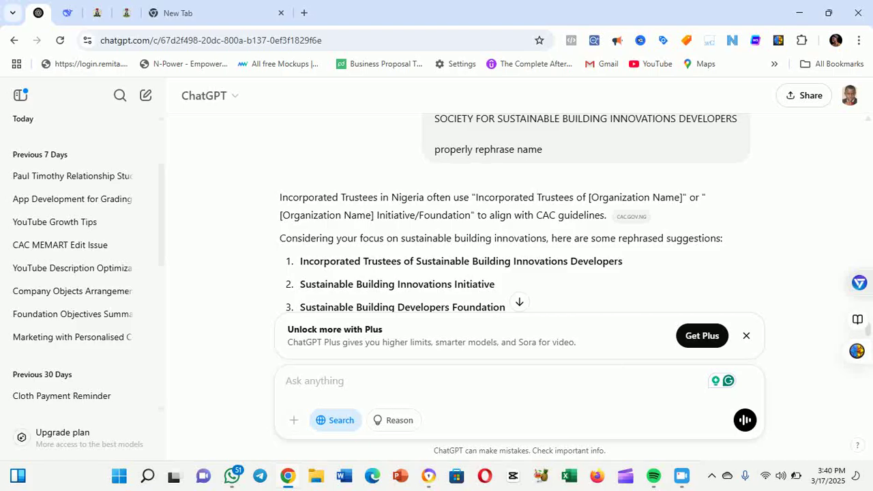
- Examine the rephrased name suggestions in ChatGPT's reply through to the end of the list
{"action": "scroll", "coordinate": [519, 218], "scroll_direction": "down", "scroll_amount": 1}
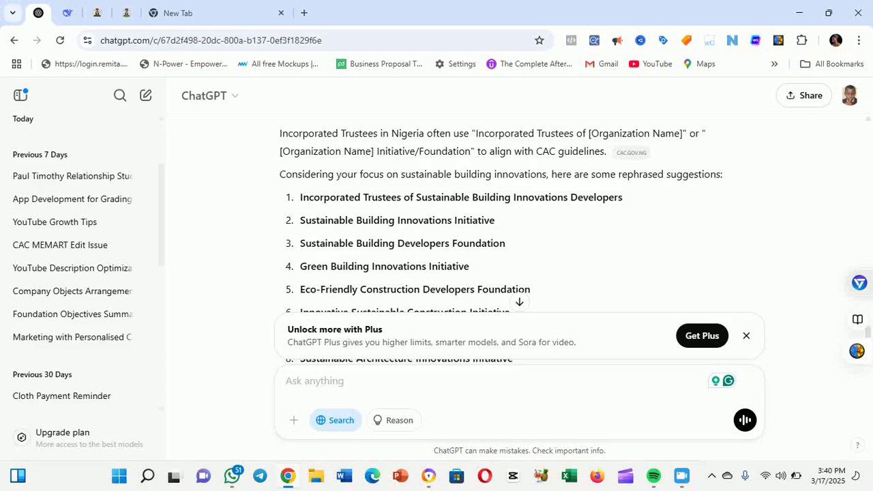
{"action": "left_click_drag", "start_coordinate": [300, 243], "coordinate": [506, 243]}
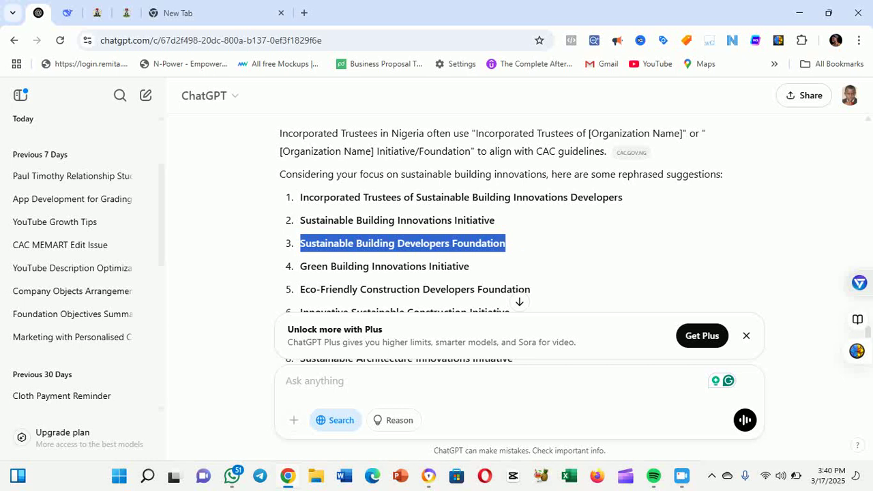
{"action": "left_click", "coordinate": [530, 261]}
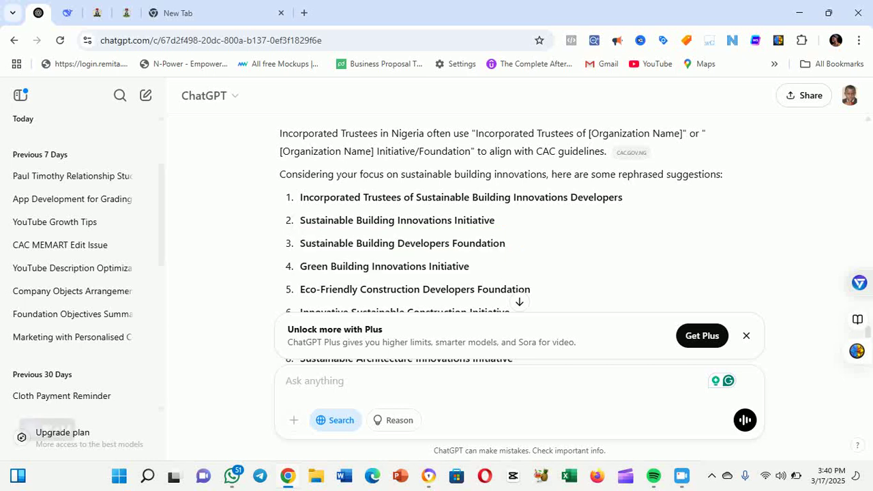
{"action": "left_click_drag", "start_coordinate": [301, 266], "coordinate": [469, 266]}
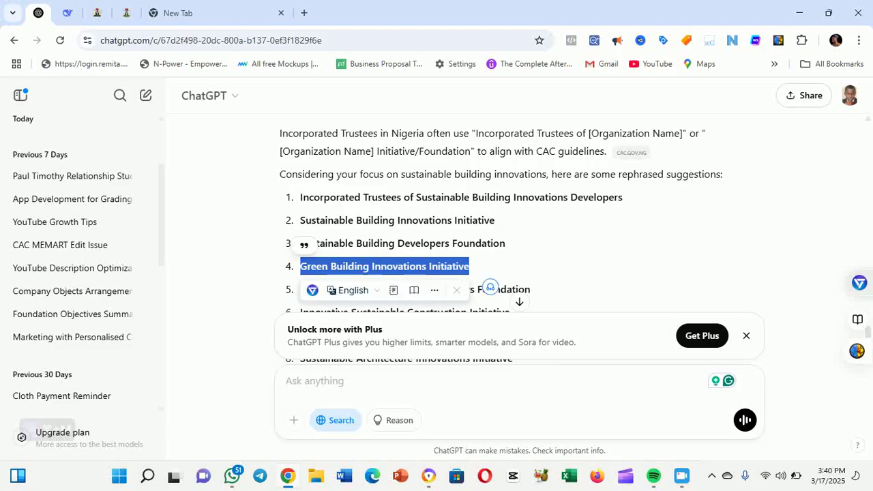
{"action": "left_click", "coordinate": [304, 253]}
{"action": "left_click_drag", "start_coordinate": [325, 290], "coordinate": [531, 289]}
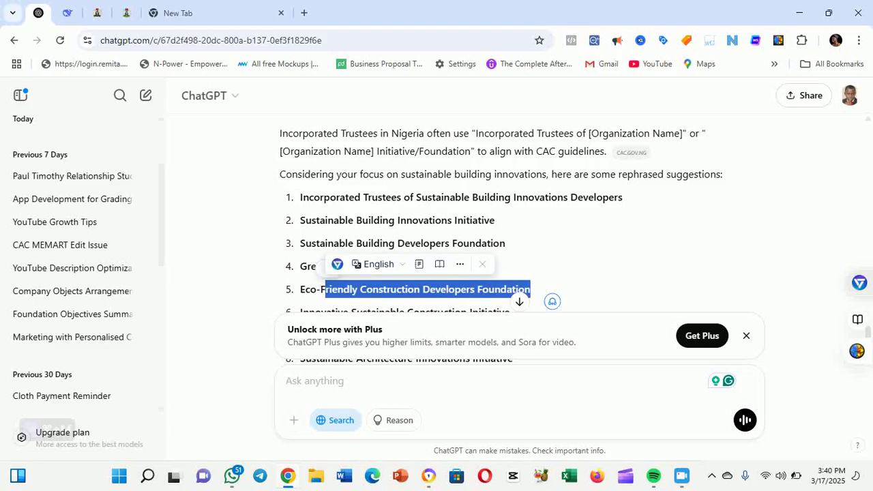
{"action": "left_click", "coordinate": [327, 266]}
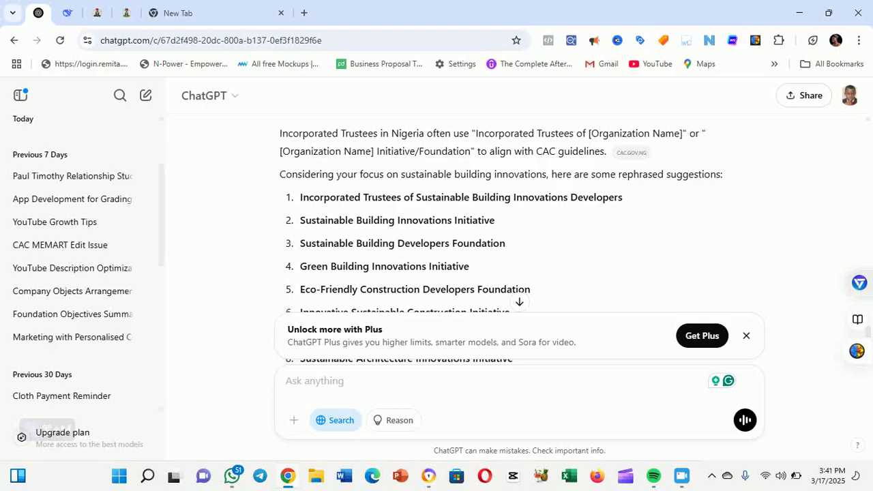
{"action": "scroll", "coordinate": [501, 242], "scroll_direction": "down", "scroll_amount": 1}
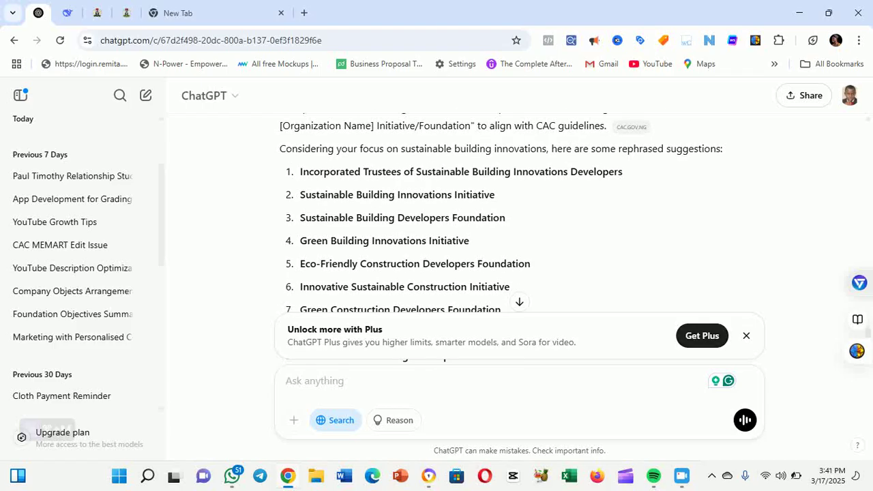
{"action": "scroll", "coordinate": [502, 211], "scroll_direction": "down", "scroll_amount": 2}
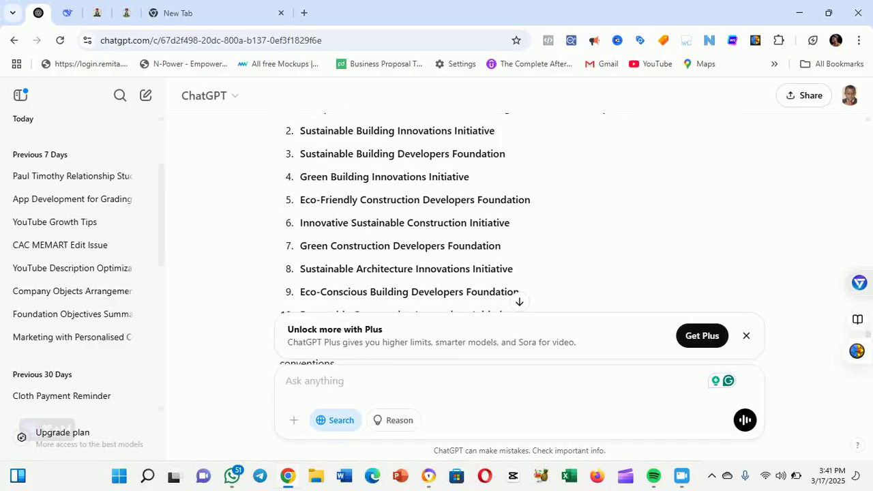
{"action": "scroll", "coordinate": [405, 239], "scroll_direction": "down", "scroll_amount": 5}
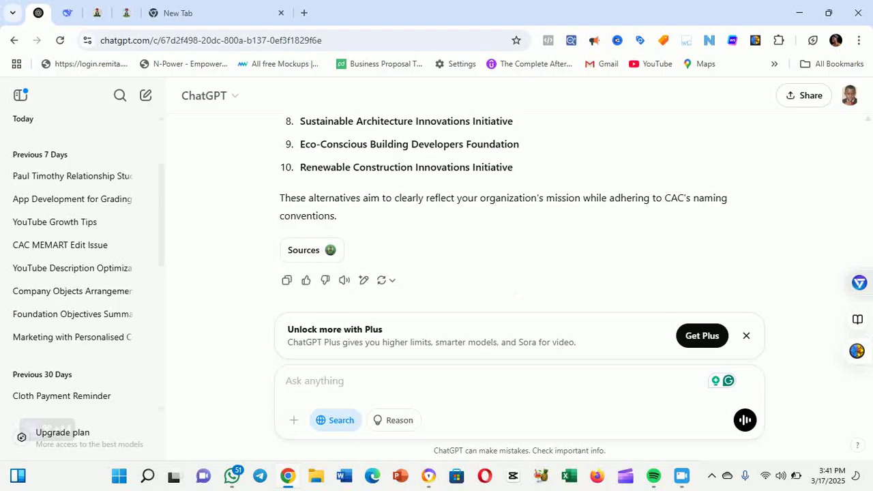
- Copy ChatGPT's full reply with the name suggestions and send it in the client's open WhatsApp chat
{"action": "left_click", "coordinate": [286, 280]}
{"action": "left_click", "coordinate": [232, 475]}
{"action": "key", "text": "ctrl+v"}
{"action": "key", "text": "Return"}
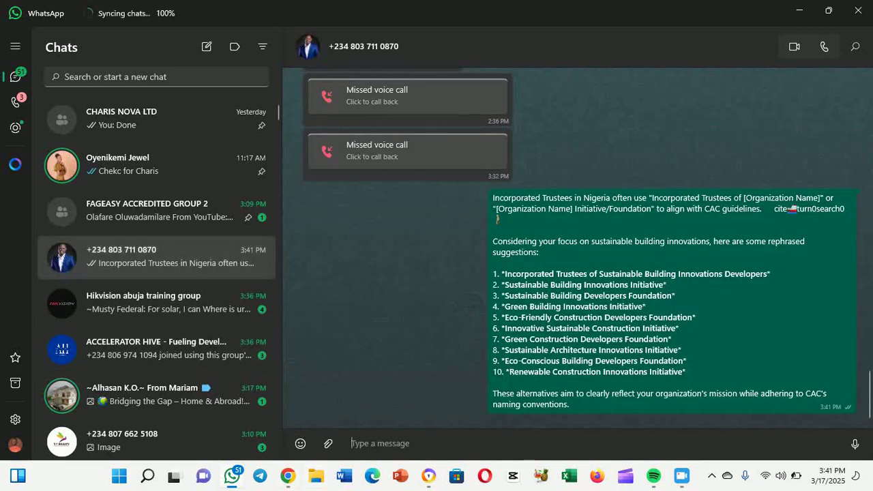
- Return to the CAC portal in the browser and copy the denied name SOCIETY OF ECO-FRIENDLY BUILDING MATERIALS AND TECHNOLOGIES PROMOTERS into the ChatGPT prompt
{"action": "left_click", "coordinate": [288, 475]}
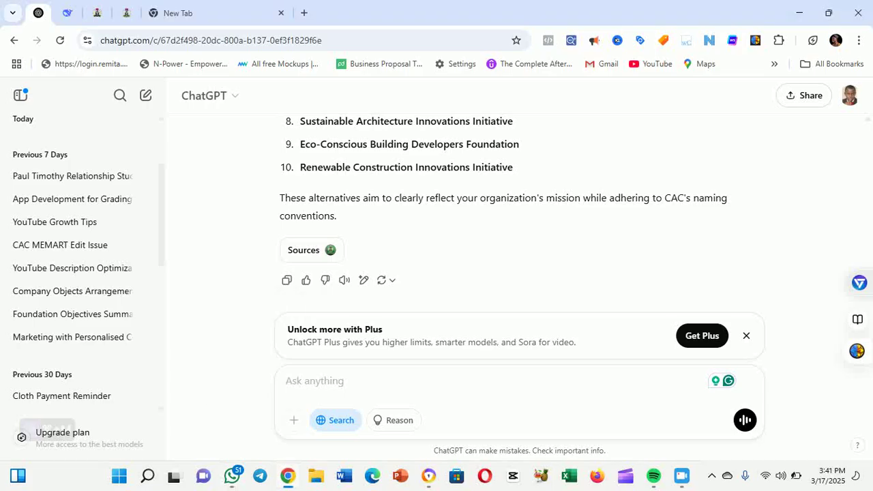
{"action": "scroll", "coordinate": [505, 219], "scroll_direction": "up", "scroll_amount": 5}
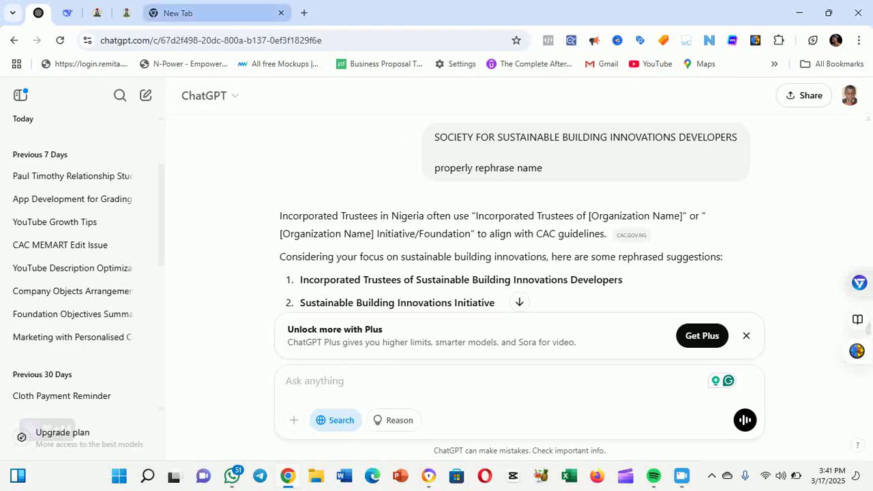
{"action": "left_click", "coordinate": [126, 13]}
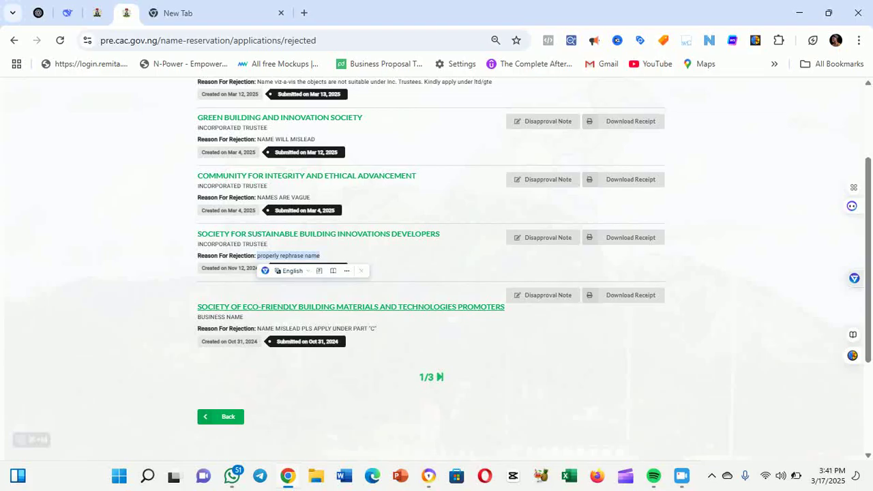
{"action": "left_click_drag", "start_coordinate": [197, 307], "coordinate": [365, 307]}
{"action": "left_click", "coordinate": [382, 319]}
{"action": "left_click_drag", "start_coordinate": [198, 308], "coordinate": [516, 309]}
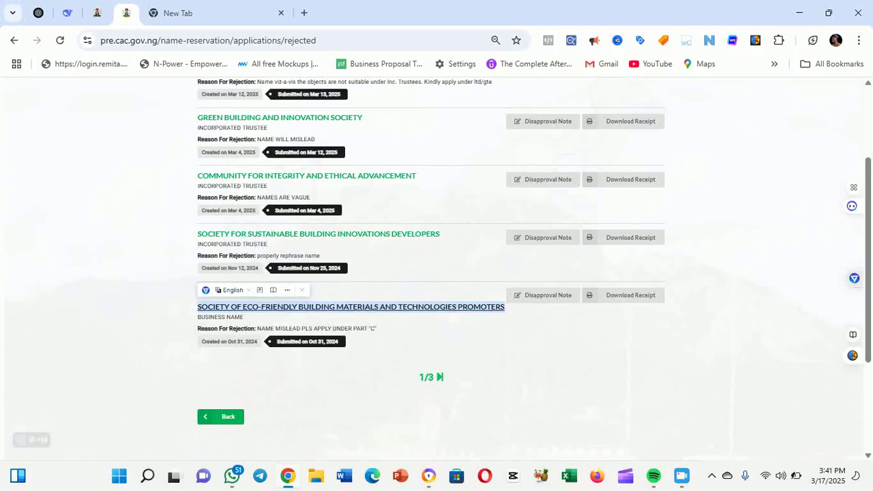
{"action": "left_click", "coordinate": [287, 476]}
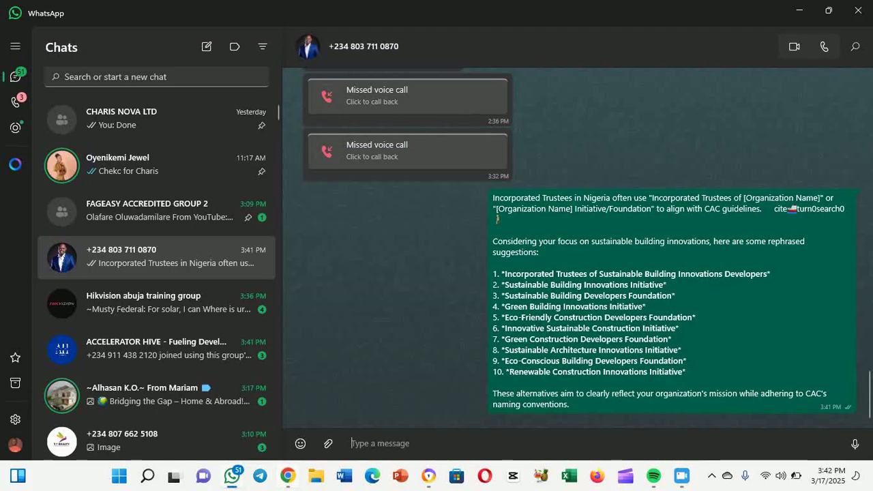
{"action": "left_click", "coordinate": [288, 476]}
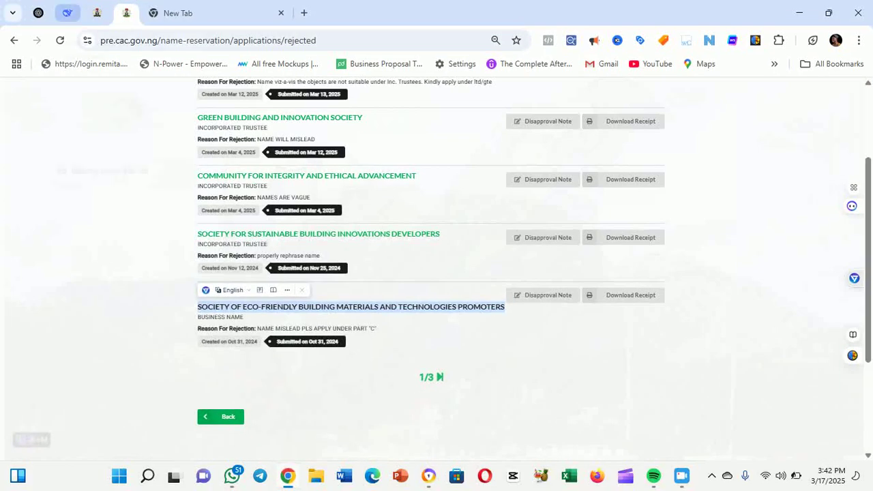
{"action": "left_click", "coordinate": [38, 13]}
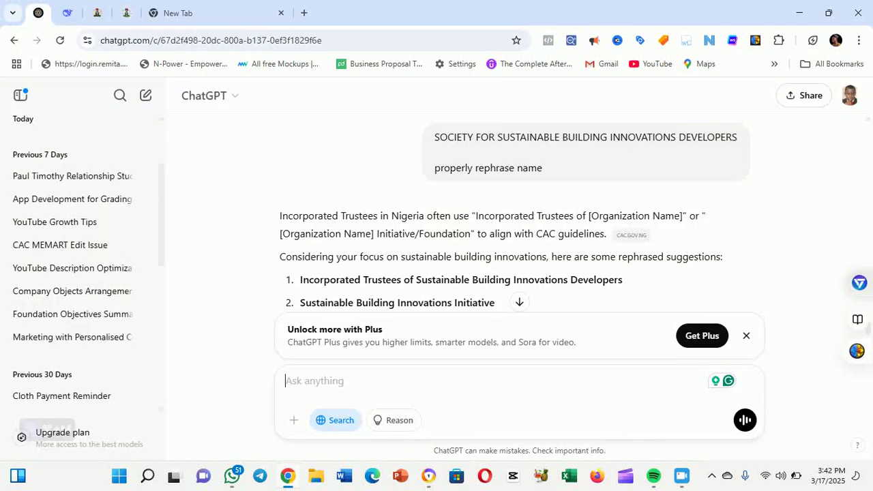
{"action": "key", "text": "ctrl+v"}
- Copy the rejection reason NAME MISLEAD PLS APPLY UNDER PART "C" from the CAC portal into the ChatGPT prompt, two lines below the name
{"action": "left_click", "coordinate": [126, 13]}
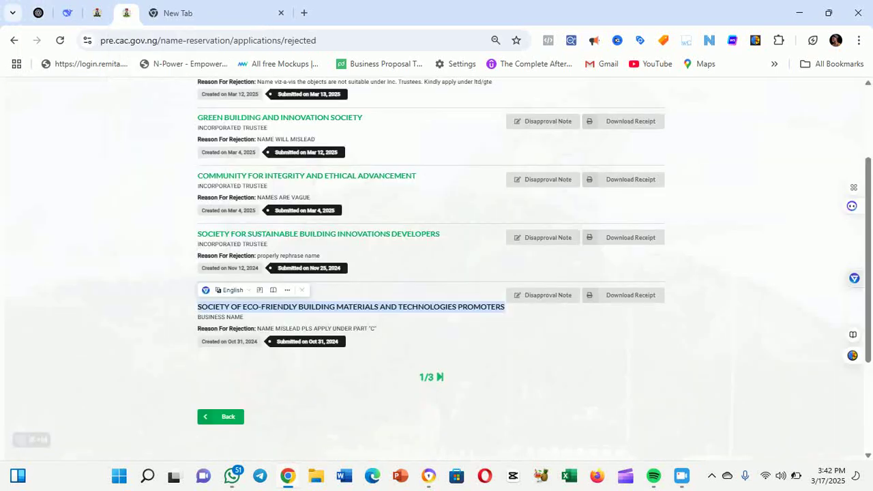
{"action": "left_click_drag", "start_coordinate": [257, 329], "coordinate": [376, 328]}
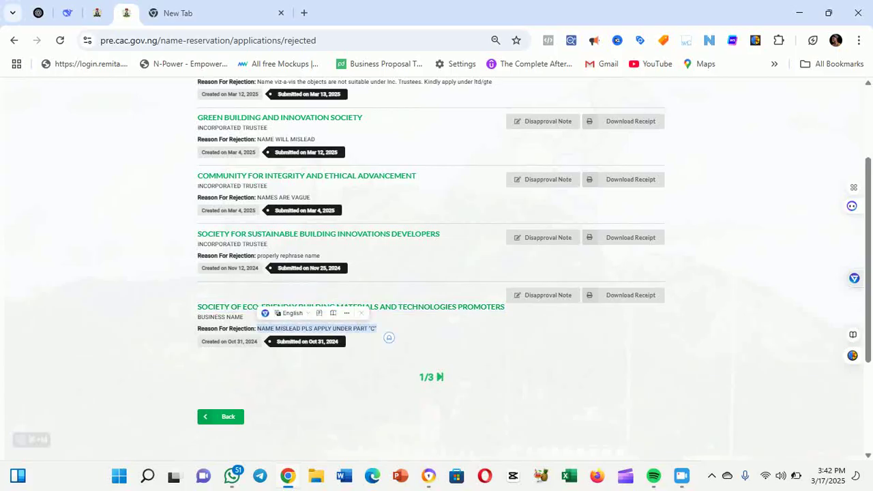
{"action": "key", "text": "ctrl+1"}
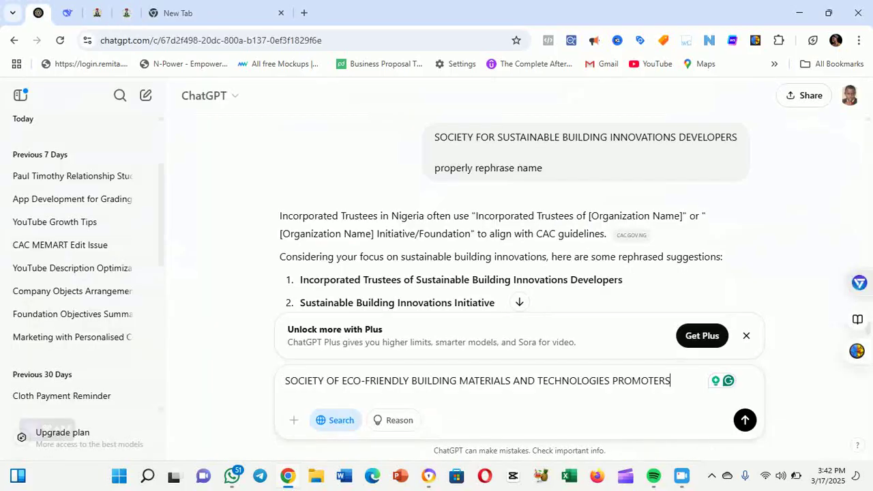
{"action": "key", "text": "shift+Return"}
{"action": "key", "text": "shift+Return"}
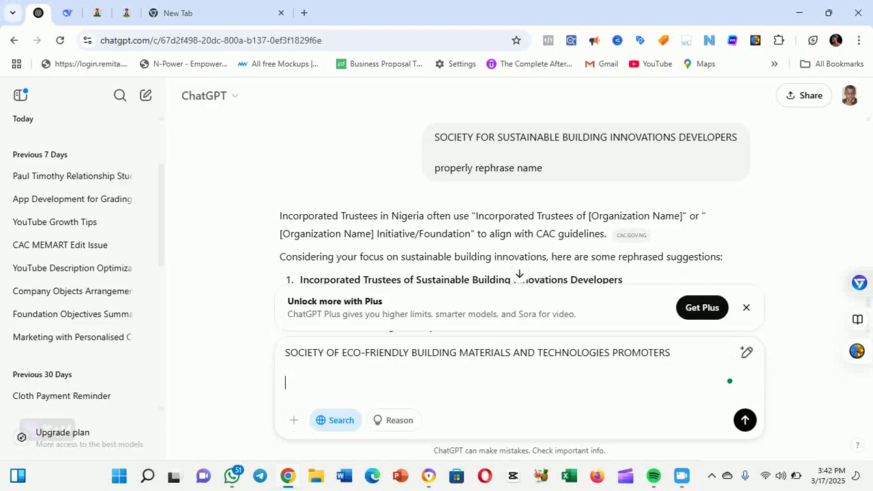
{"action": "key", "text": "ctrl+v"}
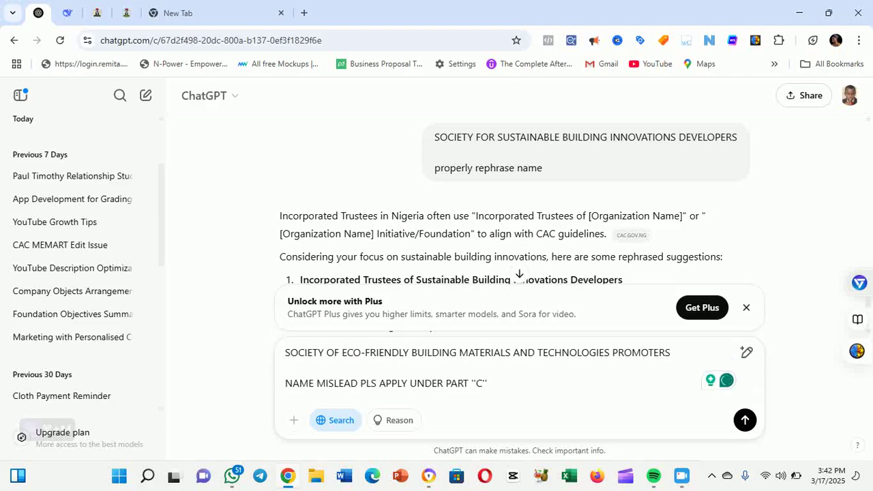
- Add "kindly rephrase to fit into the CAMA law part C" two lines below the rejection reason and submit the prompt
{"action": "key", "text": "shift+Return"}
{"action": "key", "text": "shift+Return"}
{"action": "type", "text": "kindly r"}
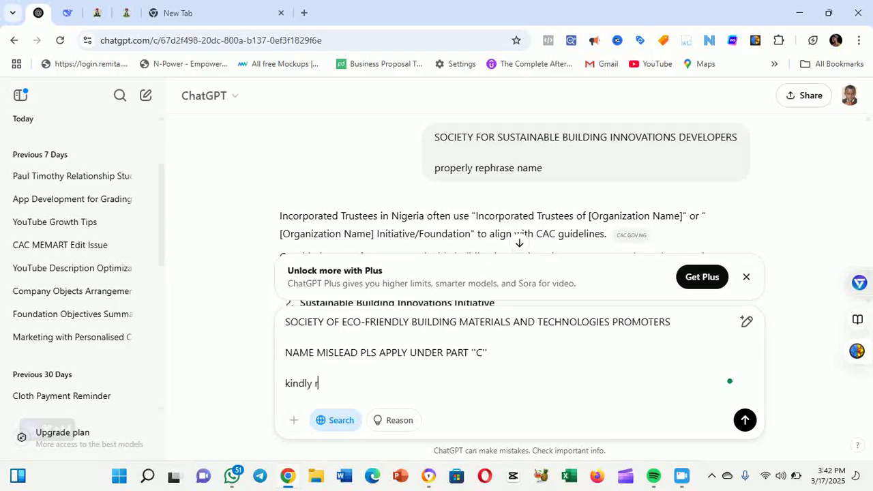
{"action": "type", "text": "ephrase to fit into the CAC"}
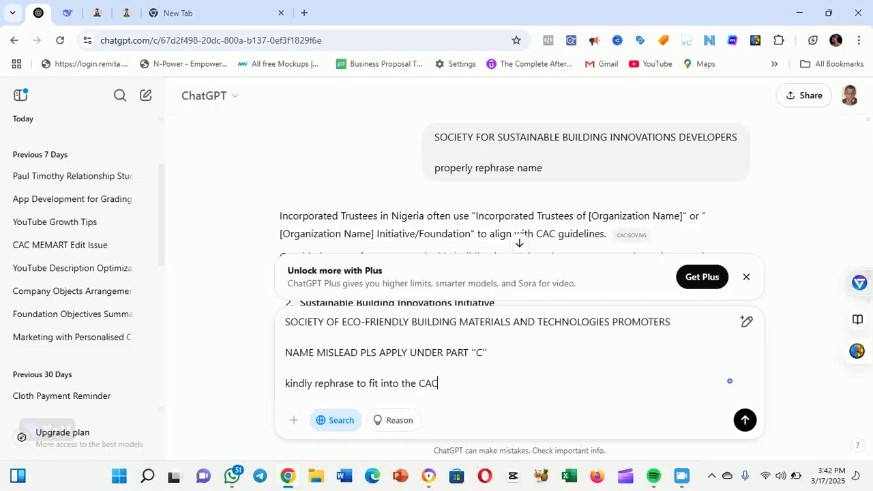
{"action": "key", "text": "BackSpace"}
{"action": "type", "text": "MA law part C"}
{"action": "key", "text": "Return"}
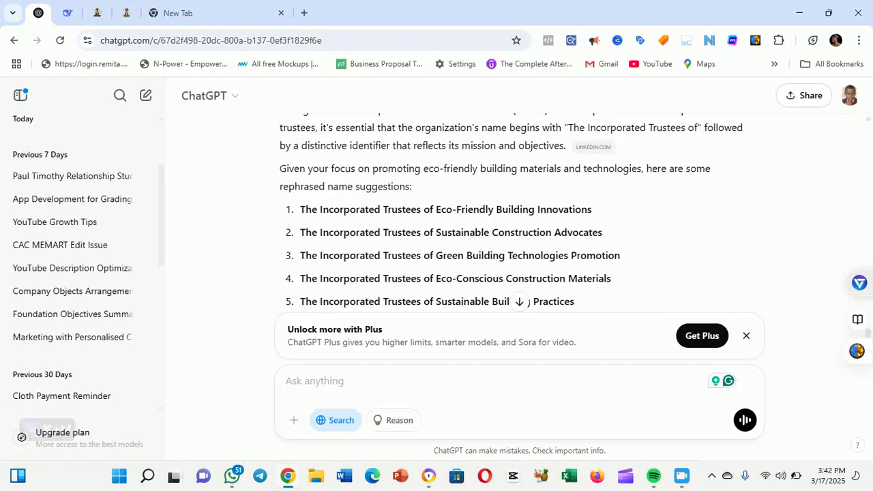
- Review the suggested names and submit the follow-up "Dont start with the word The incorporated Trustee, use other relevant words or phrase"
{"action": "scroll", "coordinate": [511, 211], "scroll_direction": "down", "scroll_amount": 3}
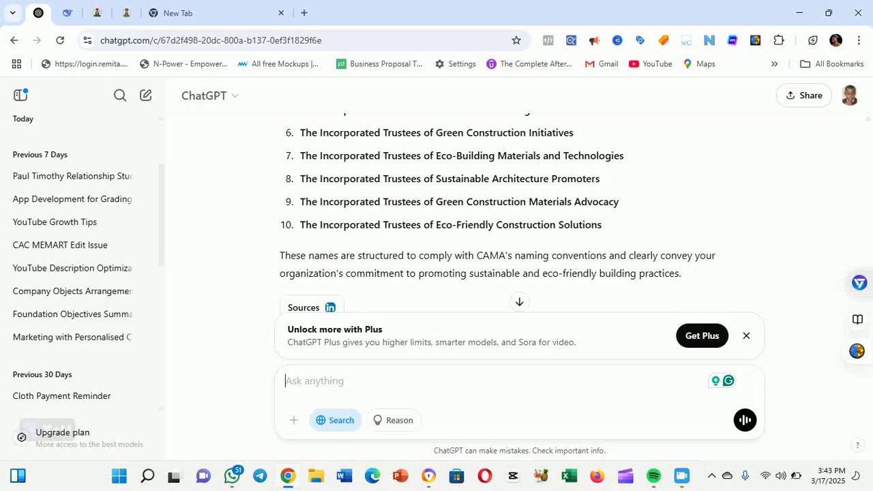
{"action": "type", "text": "Dont star"}
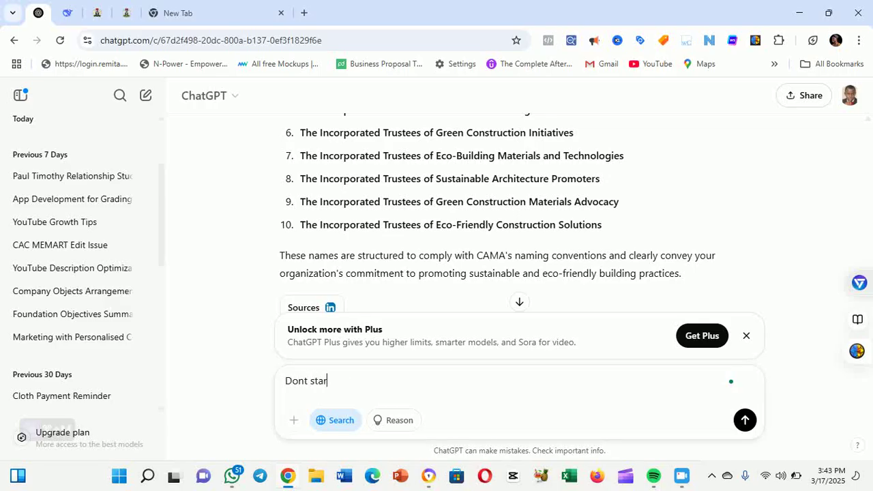
{"action": "type", "text": "t with the word Th"}
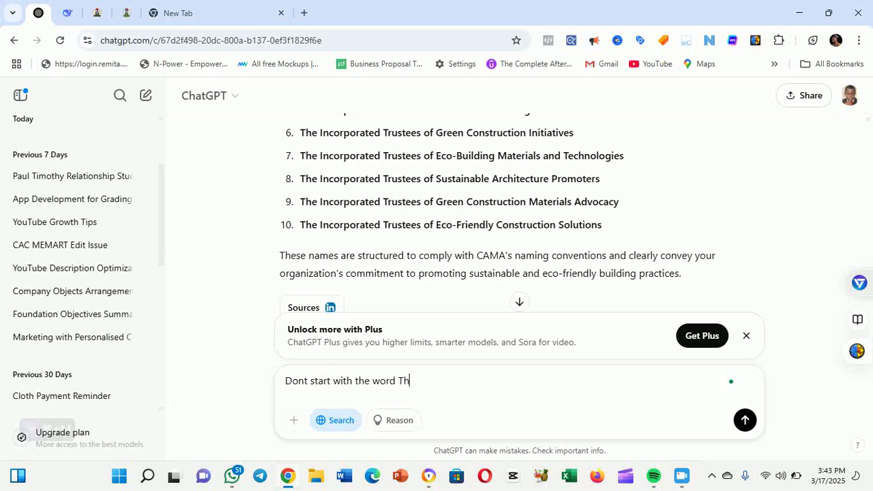
{"action": "type", "text": "e incorporated Trustee, use the e"}
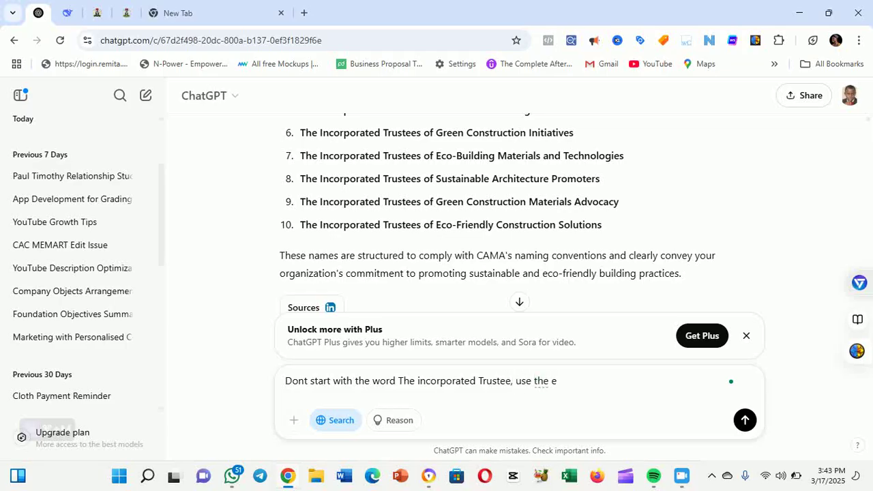
{"action": "key", "text": "BackSpace"}
{"action": "key", "text": "BackSpace"}
{"action": "type", "text": "other"}
{"action": "key", "text": "BackSpace"}
{"action": "type", "text": "r rel"}
{"action": "type", "text": "evant "}
{"action": "type", "text": "word"}
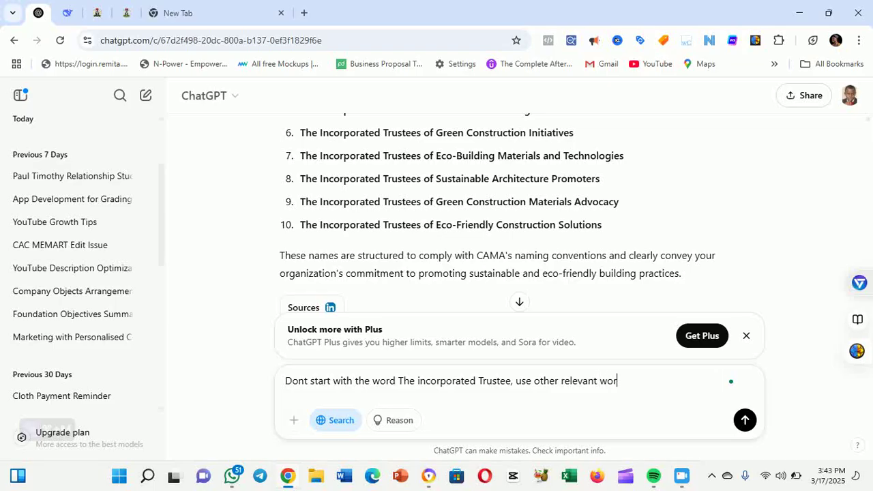
{"action": "type", "text": "s or phrase"}
{"action": "key", "text": "Return"}
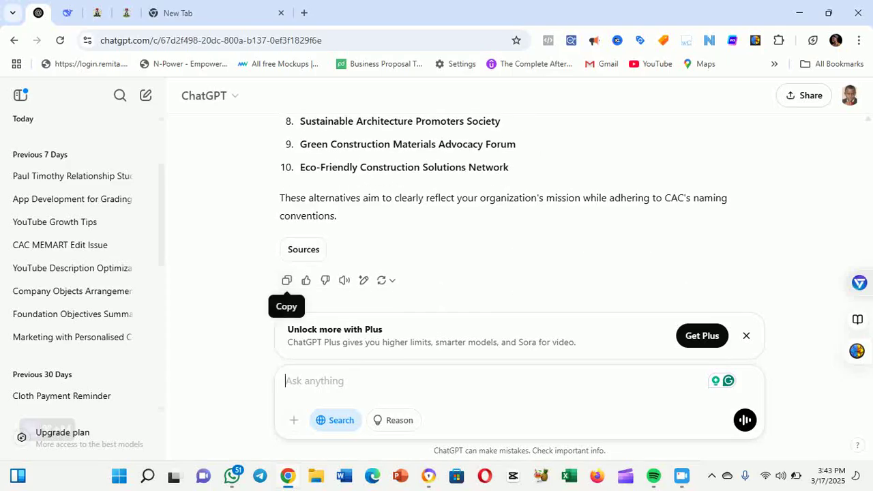
- Copy ChatGPT's full revised reply and paste it into the message field of the client's WhatsApp chat
{"action": "left_click", "coordinate": [286, 279]}
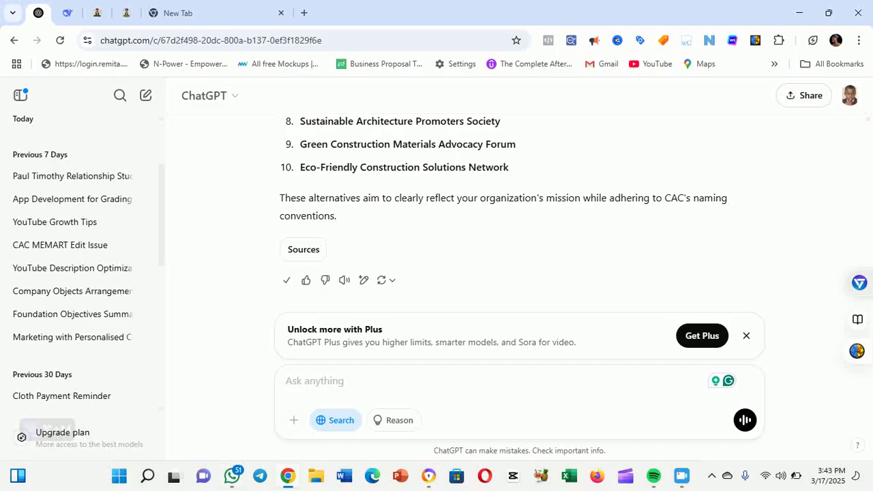
{"action": "mouse_move", "coordinate": [231, 475]}
{"action": "left_click", "coordinate": [232, 413]}
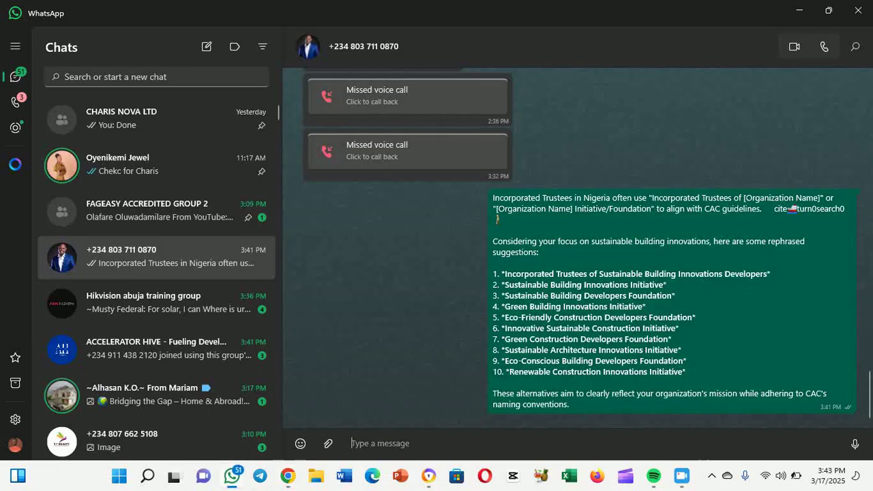
{"action": "key", "text": "ctrl+v"}
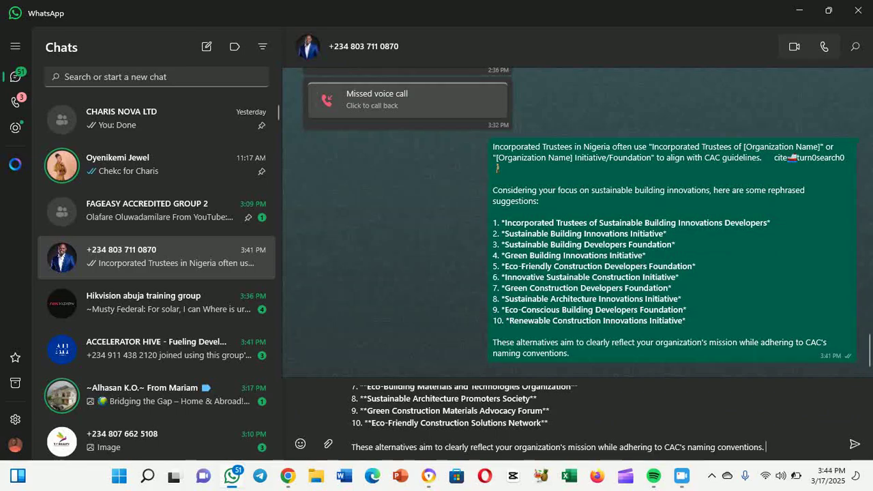
- Switch back to the browser and open the CAC public search site search.cac.gov.ng in the empty tab
{"action": "left_click", "coordinate": [288, 477]}
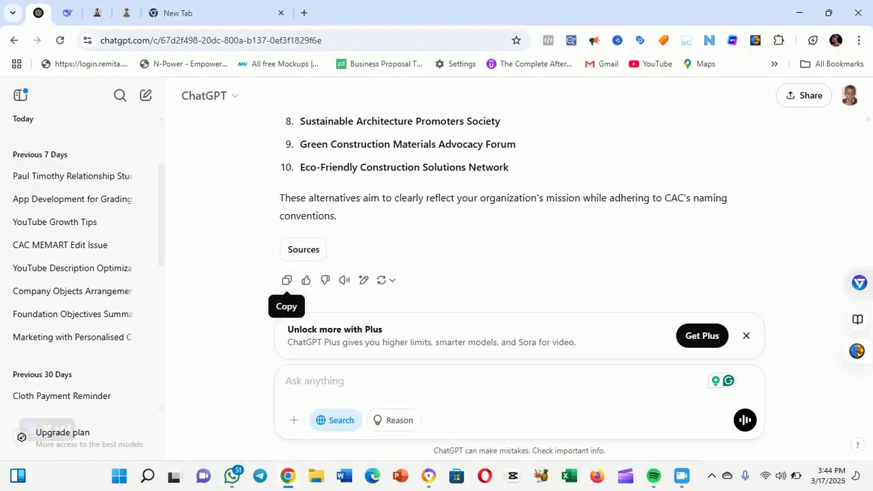
{"action": "left_click", "coordinate": [198, 13]}
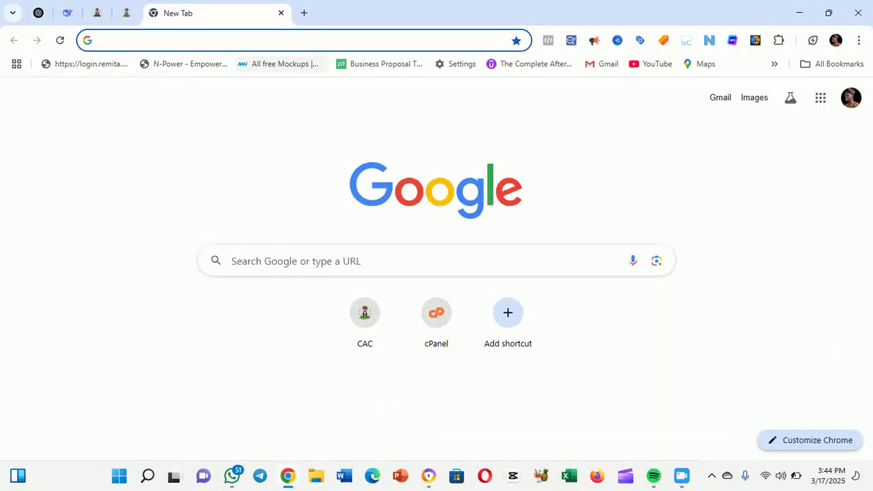
{"action": "type", "text": "seae"}
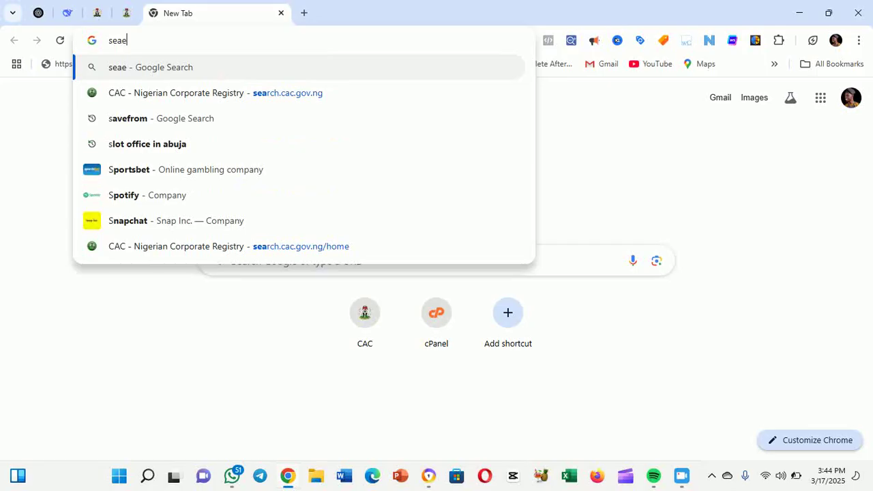
{"action": "key", "text": "BackSpace"}
{"action": "type", "text": "r"}
{"action": "key", "text": "Return"}
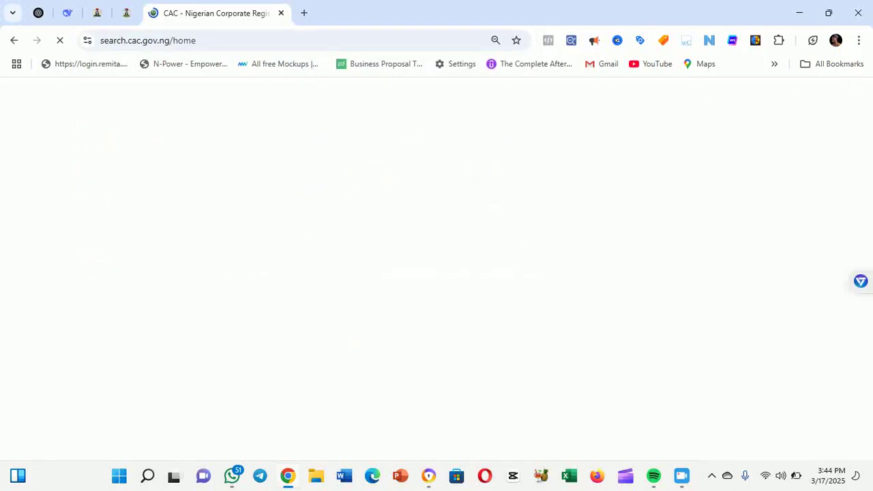
- Copy "Sustainable Building" from the second suggestion in the sent WhatsApp message and search the CAC records for it
{"action": "left_click", "coordinate": [797, 15]}
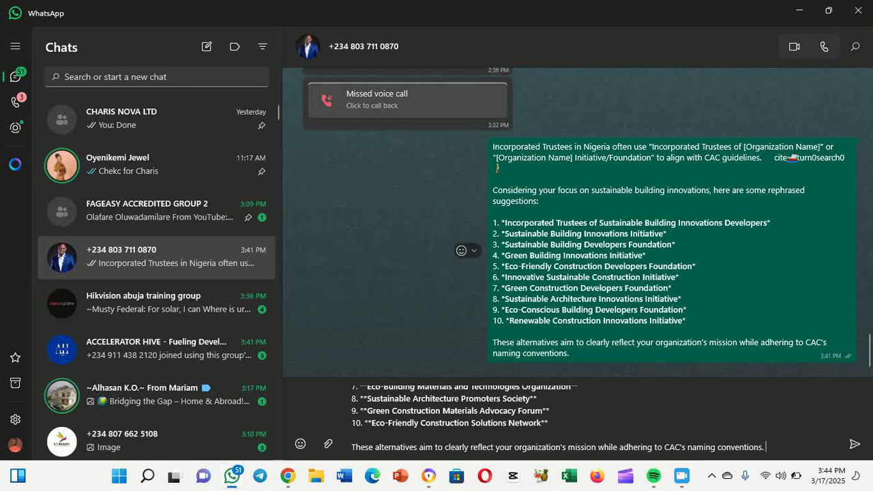
{"action": "left_click_drag", "start_coordinate": [504, 233], "coordinate": [584, 233]}
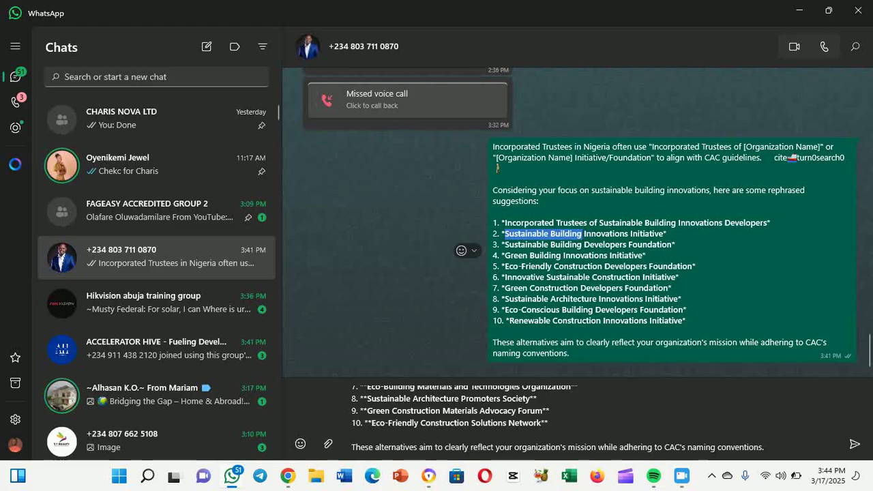
{"action": "left_click", "coordinate": [288, 477]}
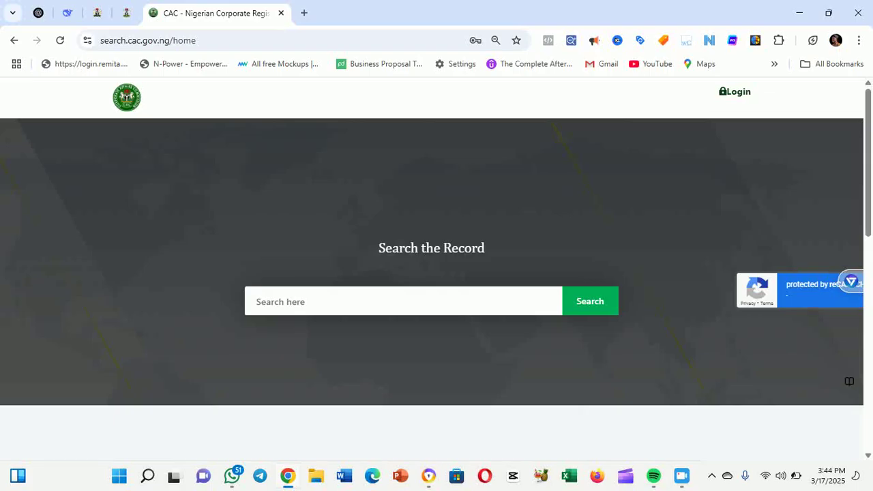
{"action": "left_click", "coordinate": [341, 302]}
{"action": "key", "text": "ctrl+v"}
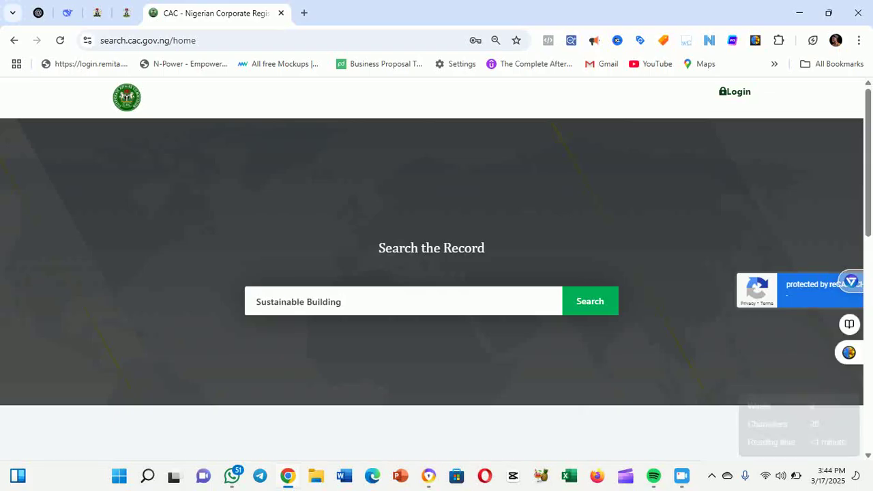
{"action": "key", "text": "Return"}
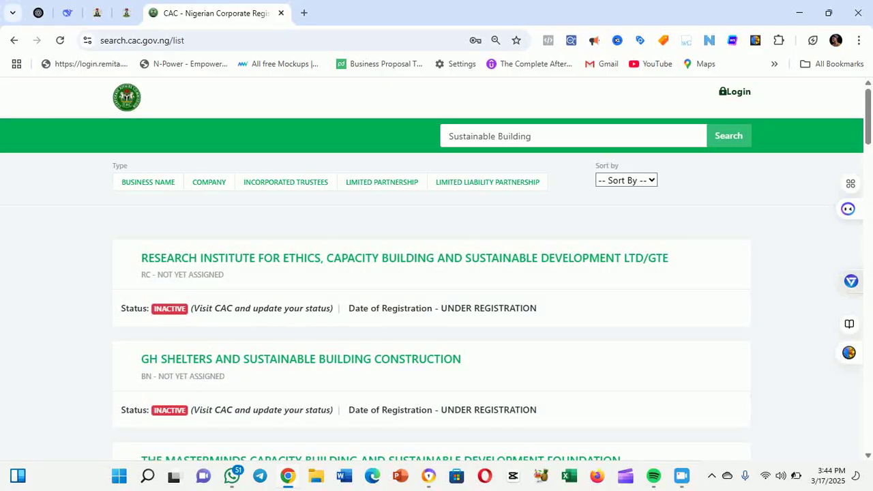
- Filter the search results to incorporated trustees and examine the listed names for ones similar to the suggested name
{"action": "left_click", "coordinate": [285, 182]}
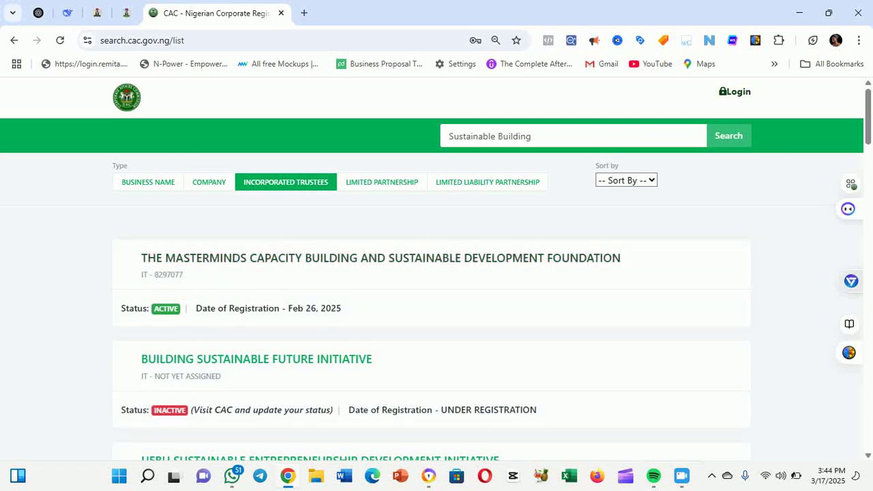
{"action": "left_click_drag", "start_coordinate": [547, 258], "coordinate": [621, 258]}
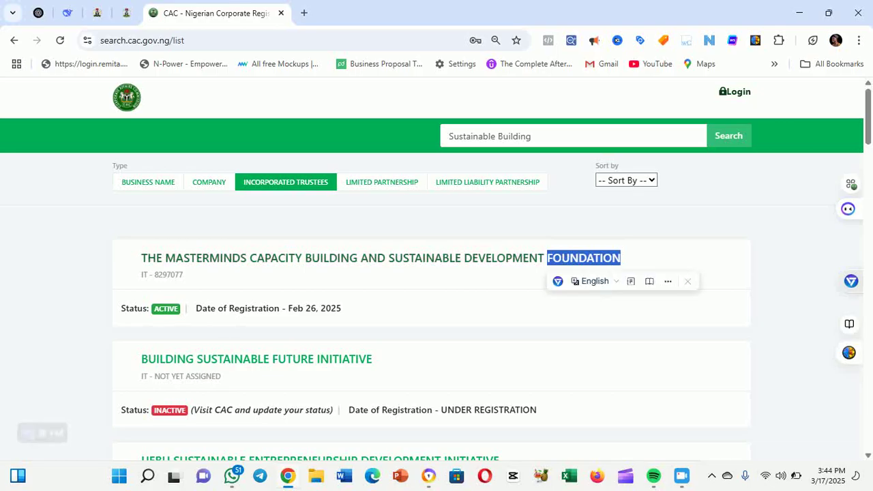
{"action": "left_click", "coordinate": [682, 236]}
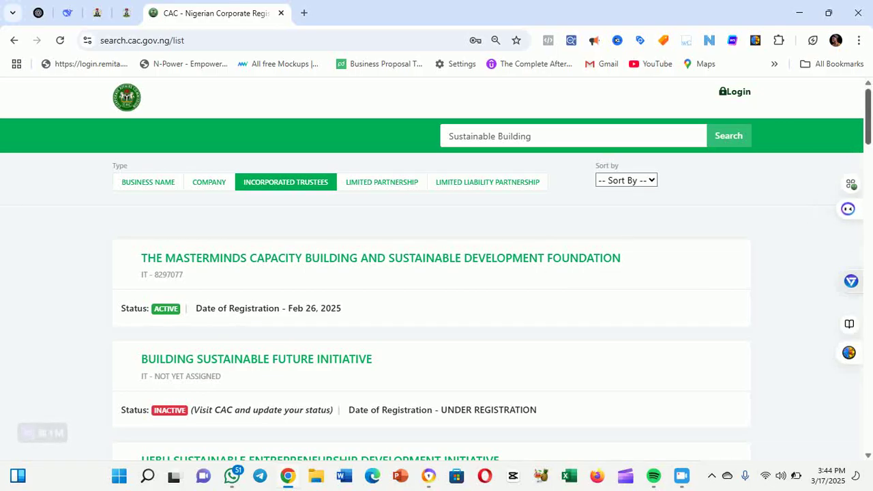
{"action": "scroll", "coordinate": [437, 273], "scroll_direction": "down", "scroll_amount": 3}
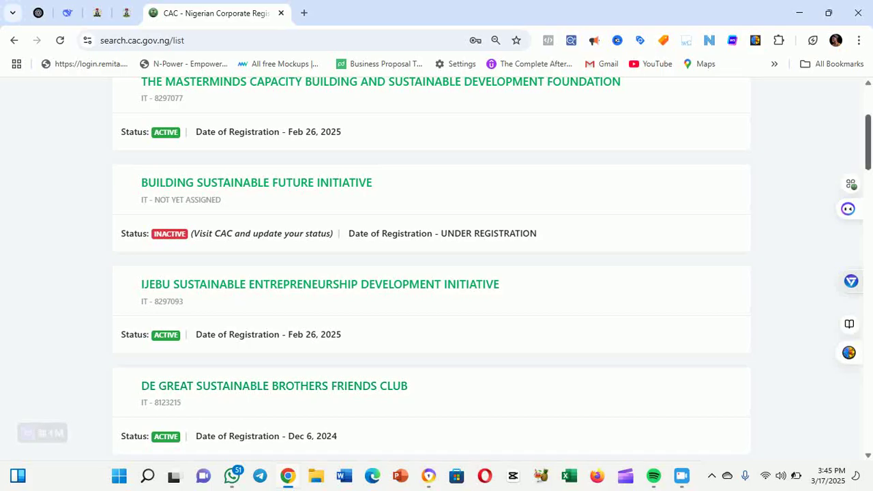
{"action": "scroll", "coordinate": [437, 267], "scroll_direction": "down", "scroll_amount": 3}
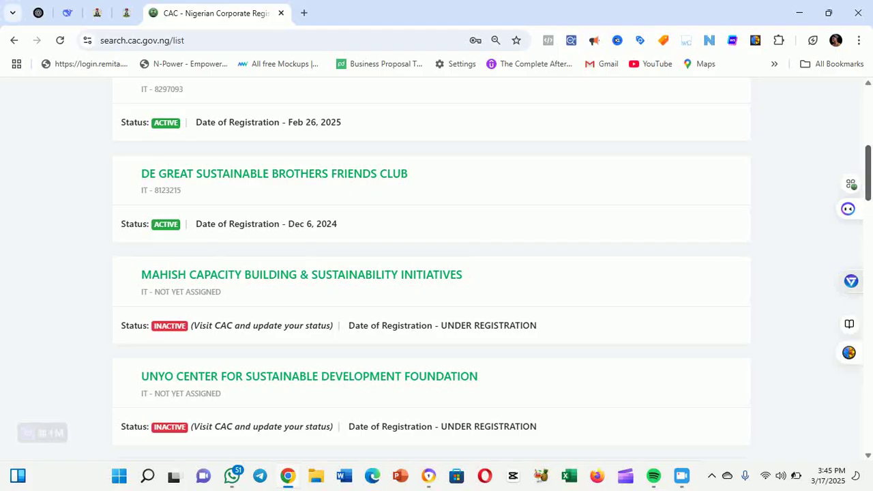
{"action": "scroll", "coordinate": [437, 266], "scroll_direction": "down", "scroll_amount": 5}
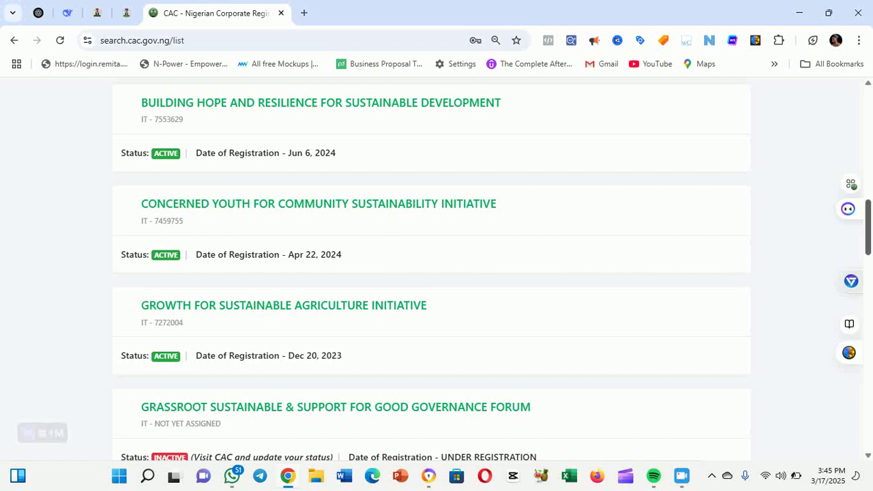
{"action": "scroll", "coordinate": [869, 228], "scroll_direction": "down", "scroll_amount": 5}
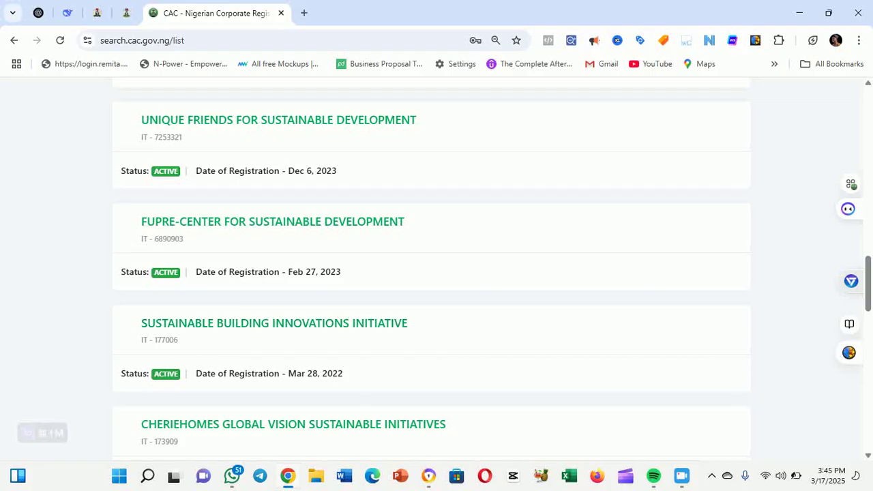
{"action": "scroll", "coordinate": [436, 270], "scroll_direction": "down", "scroll_amount": 3}
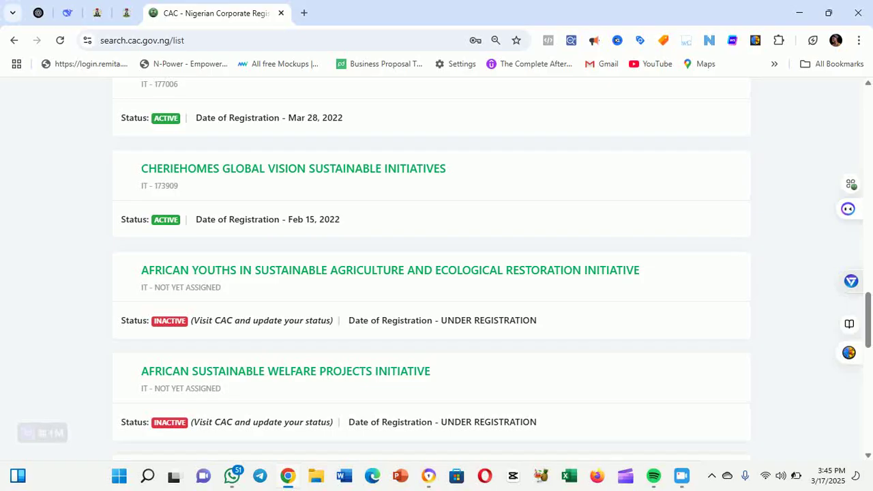
{"action": "scroll", "coordinate": [436, 270], "scroll_direction": "down", "scroll_amount": 2}
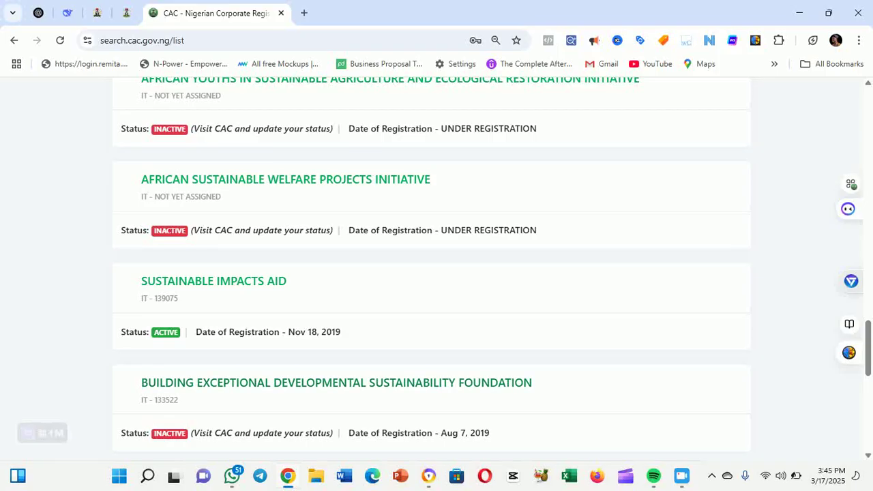
- Examine the remaining incorporated trustee results and highlight "FOUNDATION" in the name Building Exceptional Developmental Sustainability Foundation
{"action": "scroll", "coordinate": [431, 273], "scroll_direction": "down", "scroll_amount": 2}
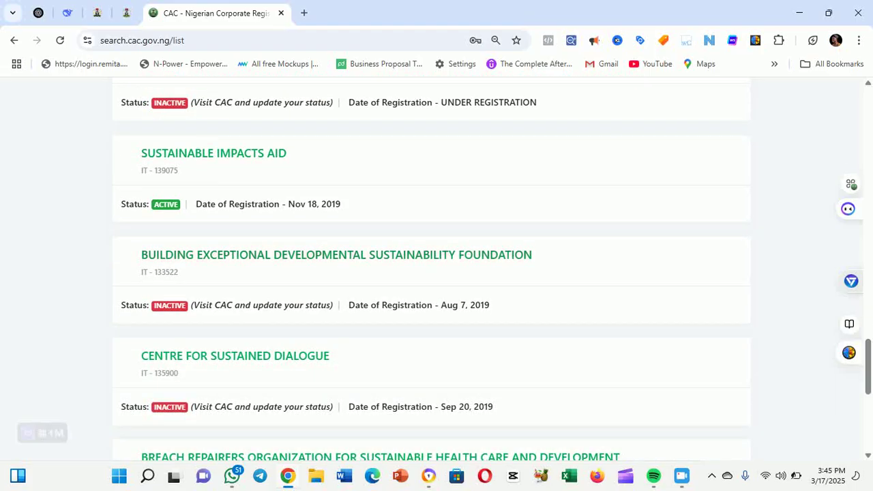
{"action": "left_click_drag", "start_coordinate": [458, 254], "coordinate": [533, 255]}
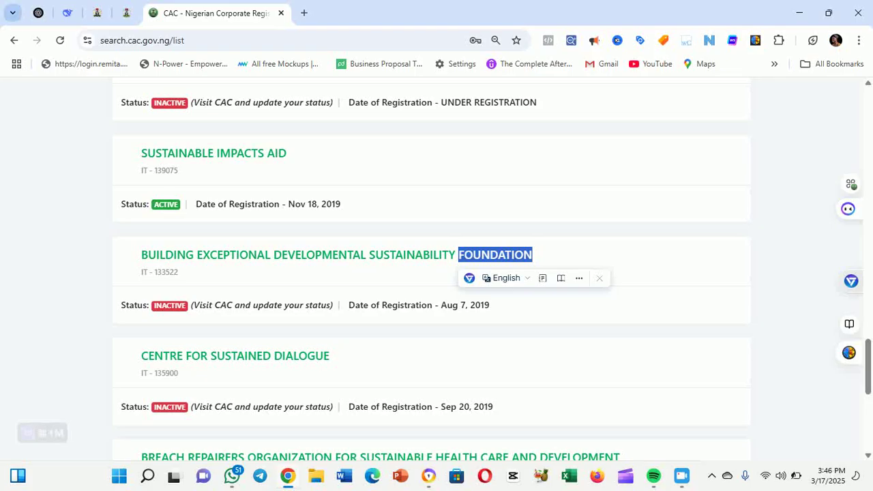
- Return to the ChatGPT conversation and copy the earlier reply with ten "Initiative" names, from GreenConstruct Innovation Initiative to EcoVision Build Innovation Initiative
{"action": "left_click", "coordinate": [39, 13]}
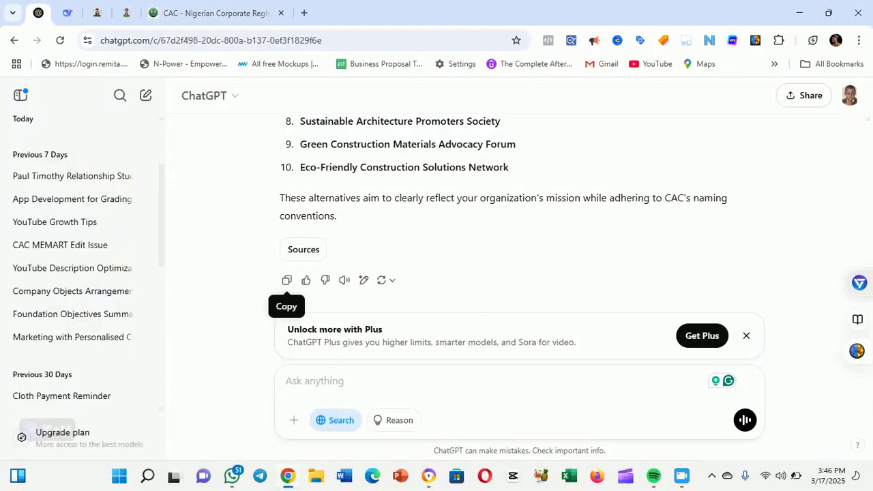
{"action": "scroll", "coordinate": [409, 273], "scroll_direction": "up", "scroll_amount": 10}
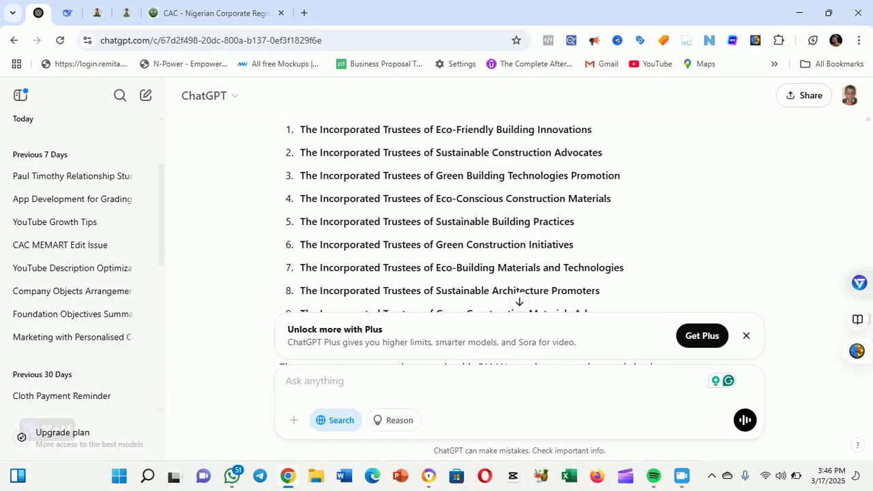
{"action": "scroll", "coordinate": [409, 273], "scroll_direction": "up", "scroll_amount": 3}
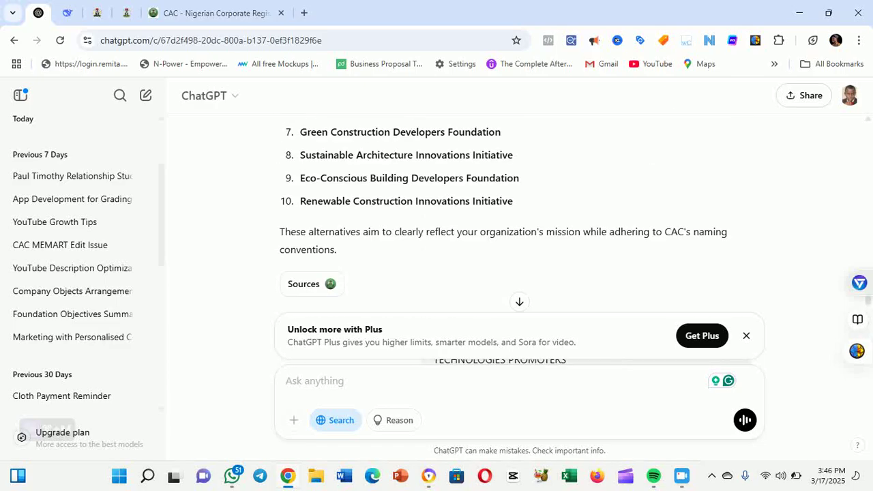
{"action": "scroll", "coordinate": [518, 204], "scroll_direction": "down", "scroll_amount": 6}
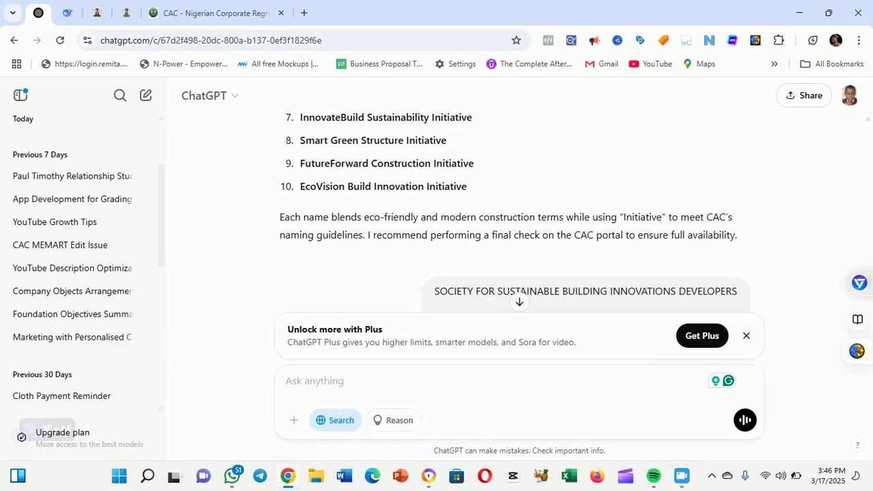
{"action": "scroll", "coordinate": [518, 205], "scroll_direction": "down", "scroll_amount": 3}
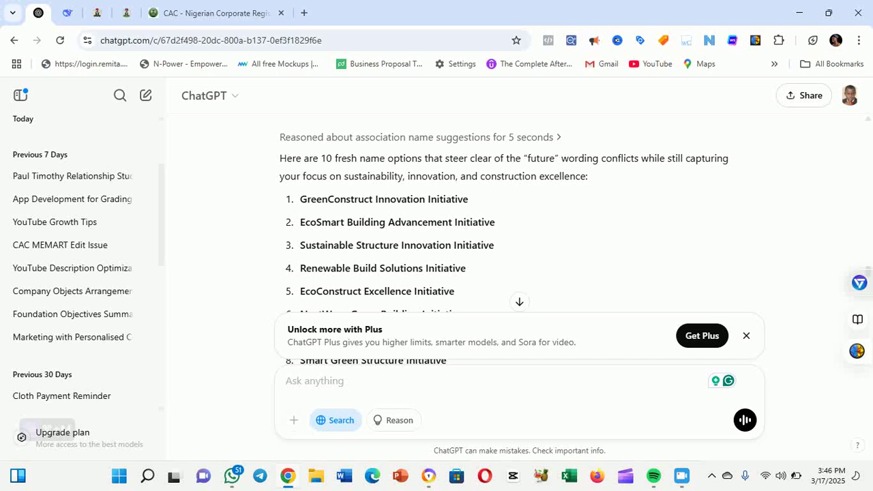
{"action": "scroll", "coordinate": [518, 205], "scroll_direction": "down", "scroll_amount": 2}
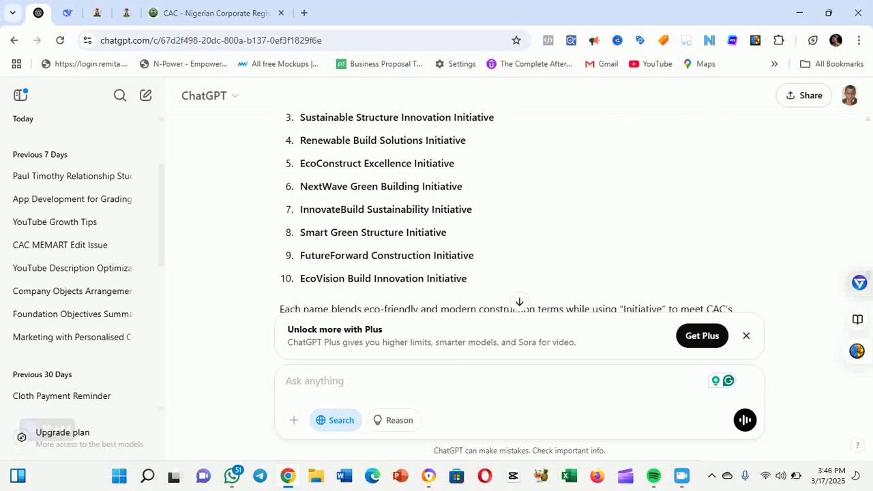
{"action": "scroll", "coordinate": [514, 237], "scroll_direction": "down", "scroll_amount": 1}
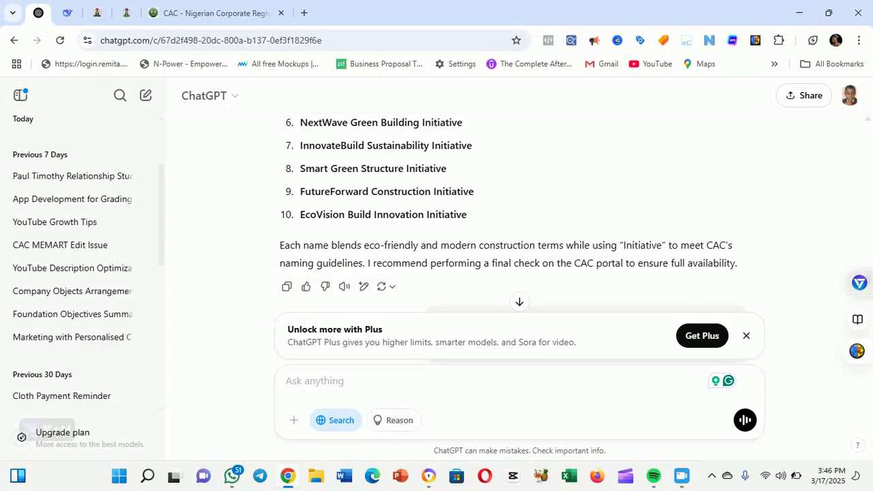
{"action": "left_click", "coordinate": [287, 286]}
{"action": "left_click_drag", "start_coordinate": [301, 214], "coordinate": [389, 215]}
{"action": "left_click", "coordinate": [389, 214]}
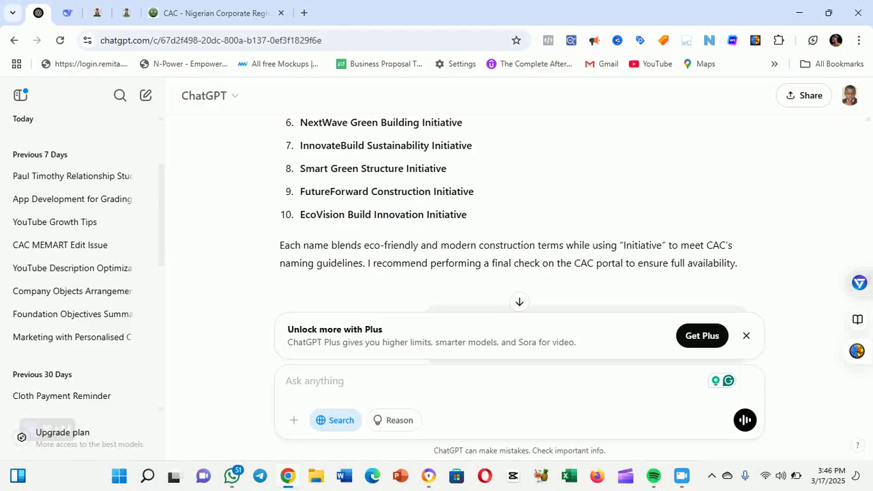
- Send the drafted suggestions and the copied "Initiative" list as two separate messages in the client's WhatsApp chat, and return to the browser
{"action": "left_click", "coordinate": [232, 476]}
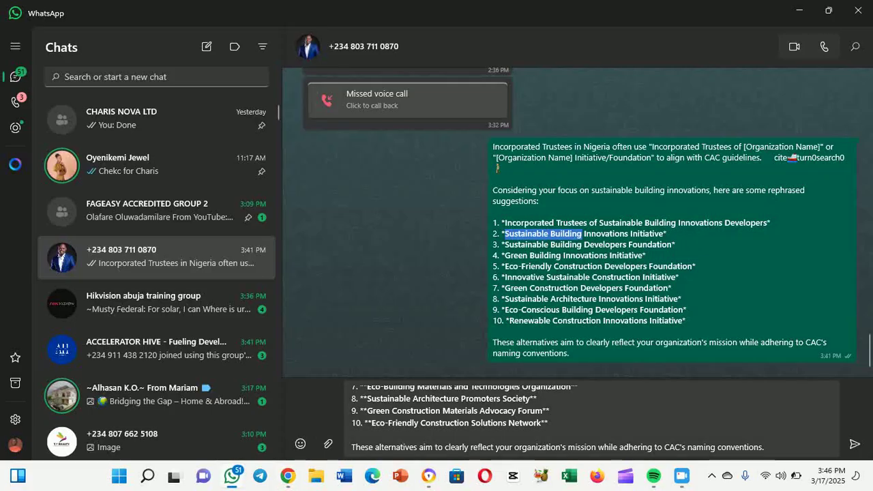
{"action": "left_click", "coordinate": [487, 399]}
{"action": "key", "text": "Return"}
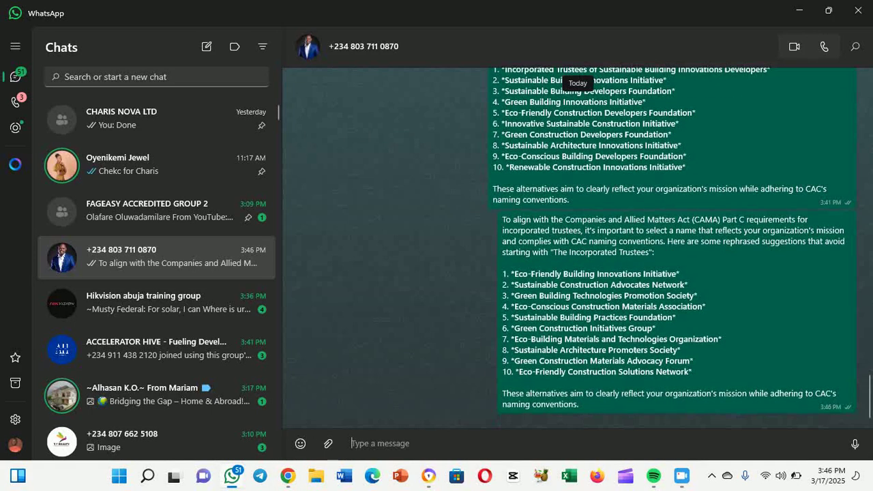
{"action": "key", "text": "ctrl+v"}
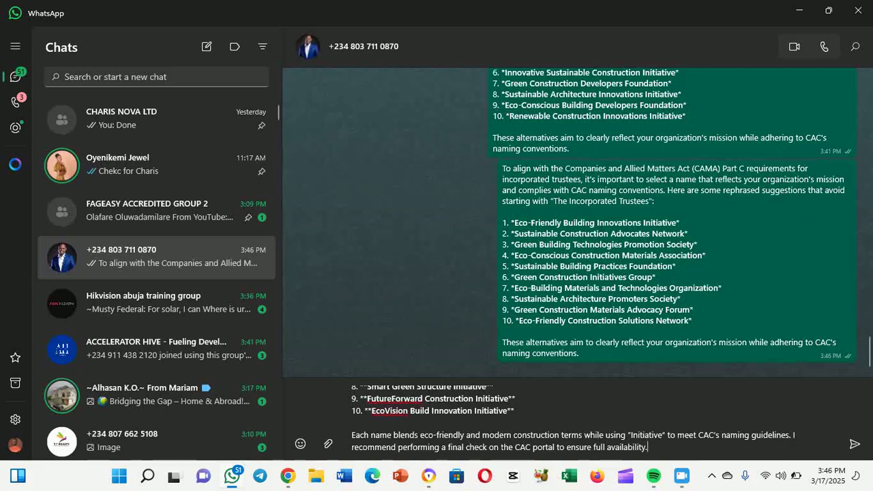
{"action": "key", "text": "Return"}
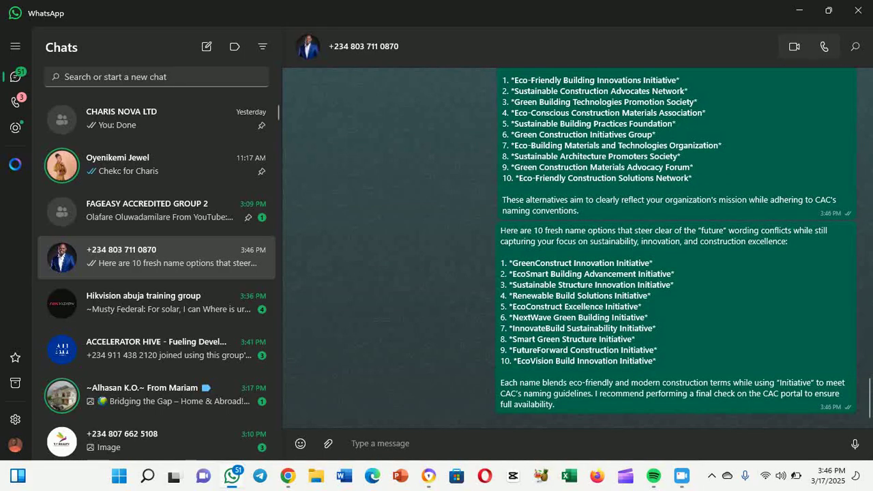
{"action": "left_click", "coordinate": [288, 476]}
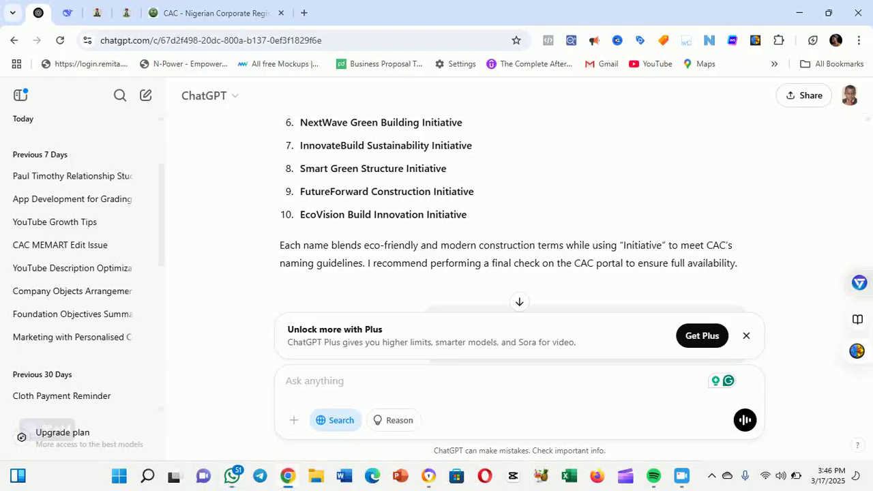